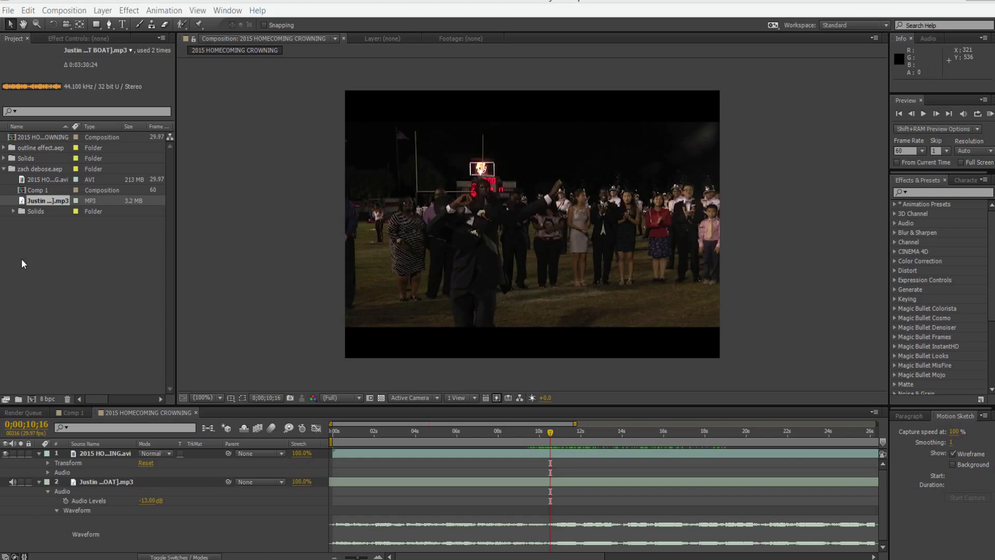
Step: Review the homecoming footage around ten seconds and compare it with the finished Comp 1 example
mouse_move(548, 436)
left_mouse_down()
mouse_move(503, 434)
mouse_move(533, 434)
left_mouse_up()
left_click(84, 415)
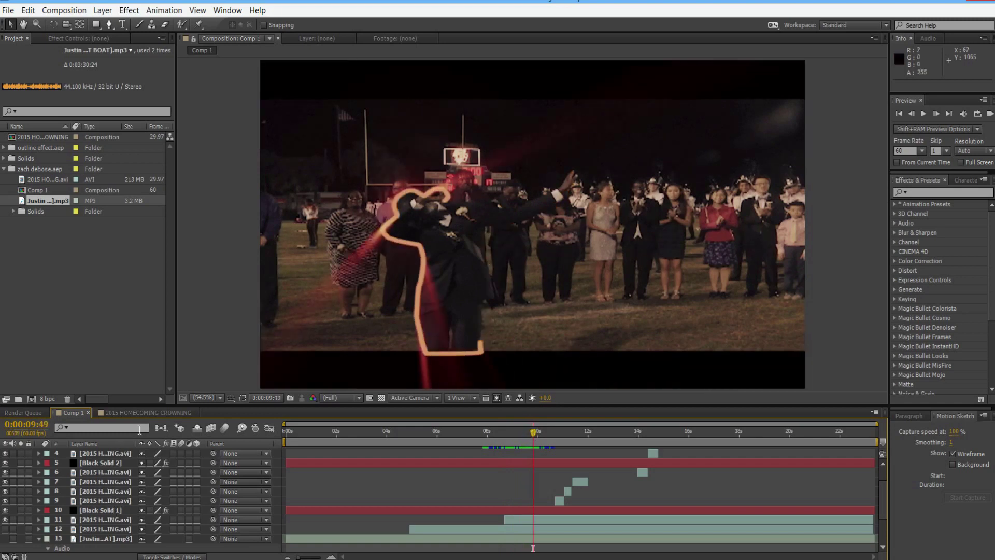
left_click(151, 414)
left_click(95, 452)
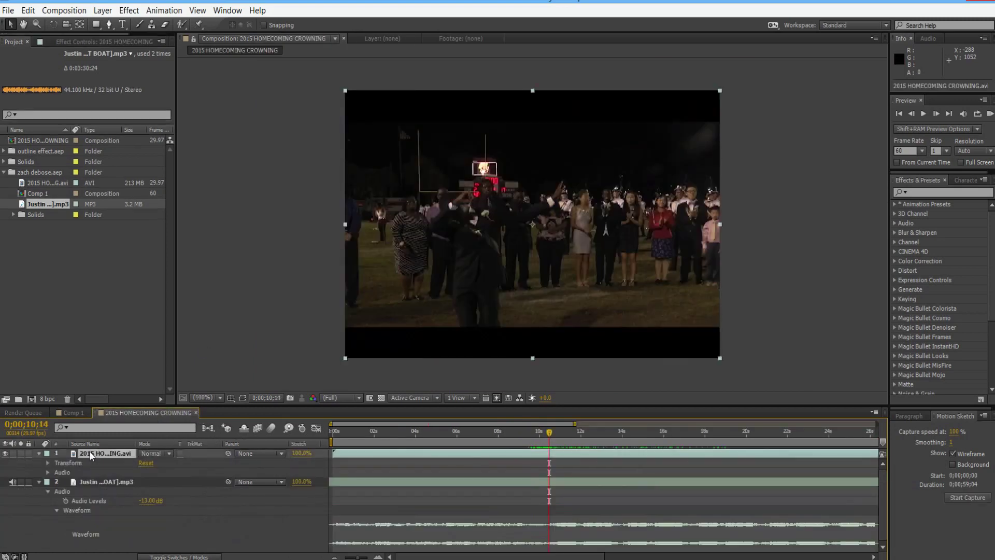
left_click(111, 482)
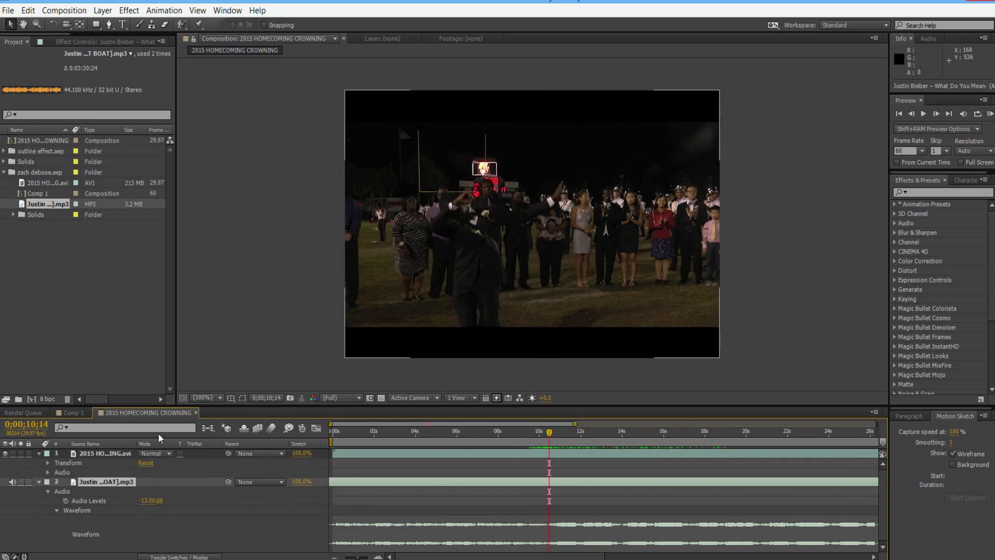
mouse_move(547, 432)
left_mouse_down()
mouse_move(521, 430)
mouse_move(552, 434)
left_mouse_up()
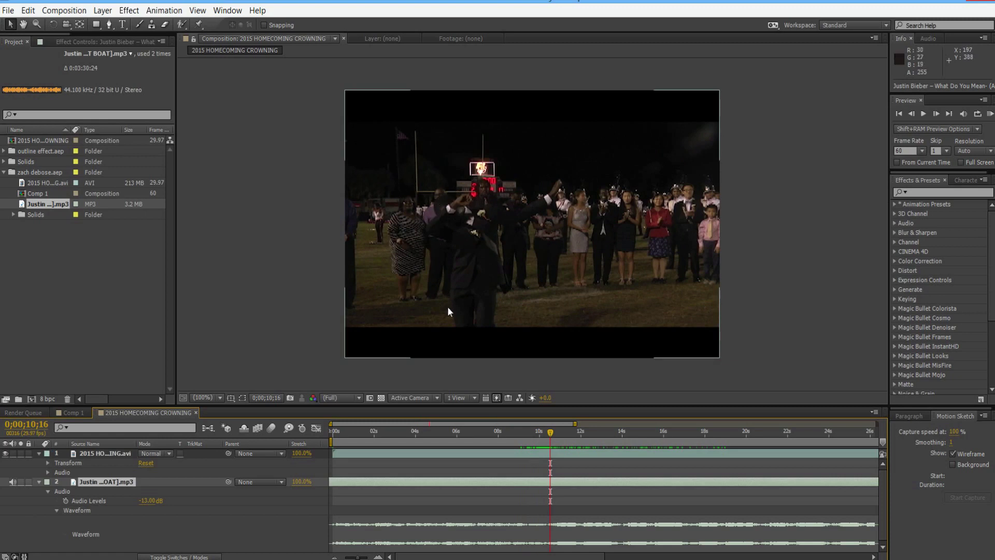
Step: Enable Time Remapping on the homecoming footage layer
left_click(48, 463)
left_click(49, 462)
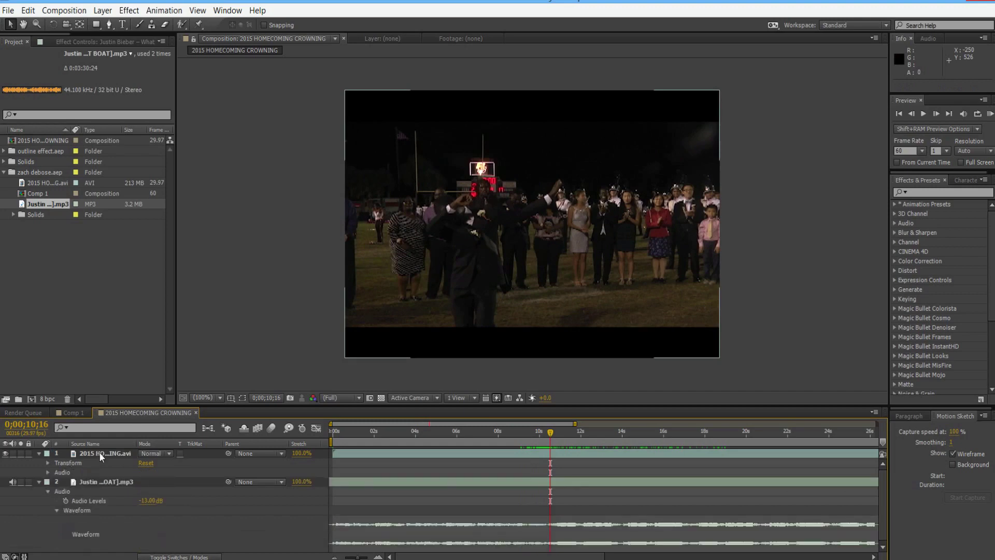
left_click(100, 453)
right_click(88, 455)
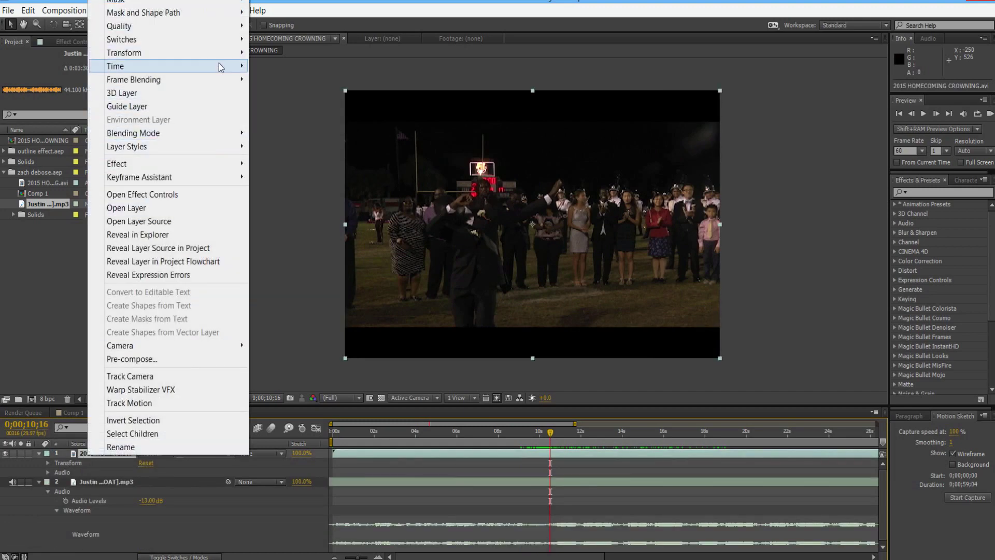
left_click(262, 70)
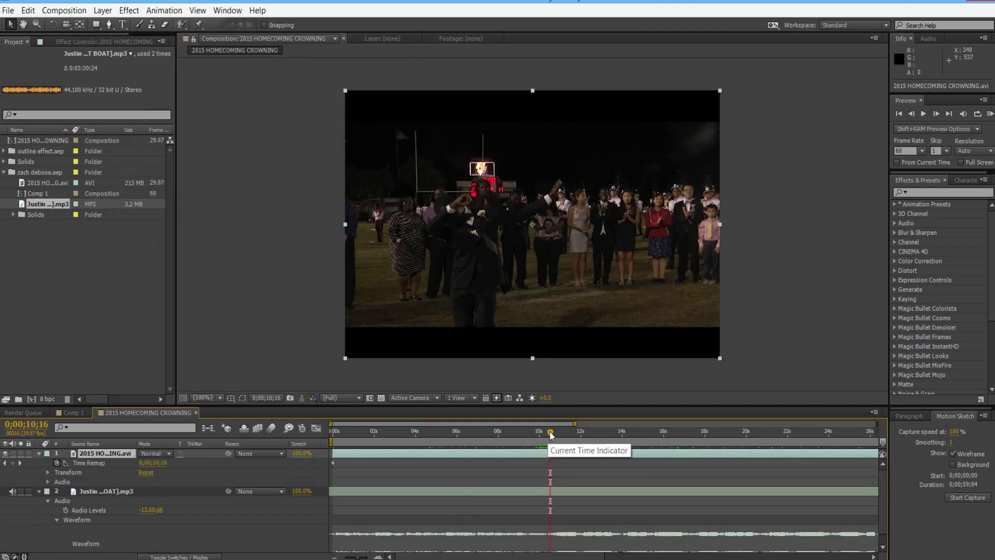
Step: Add a Time Remap keyframe at 0;00;10;16 and drag the later keyframe right to hold the frame
mouse_move(551, 435)
left_mouse_down()
mouse_move(534, 435)
mouse_move(551, 435)
left_mouse_up()
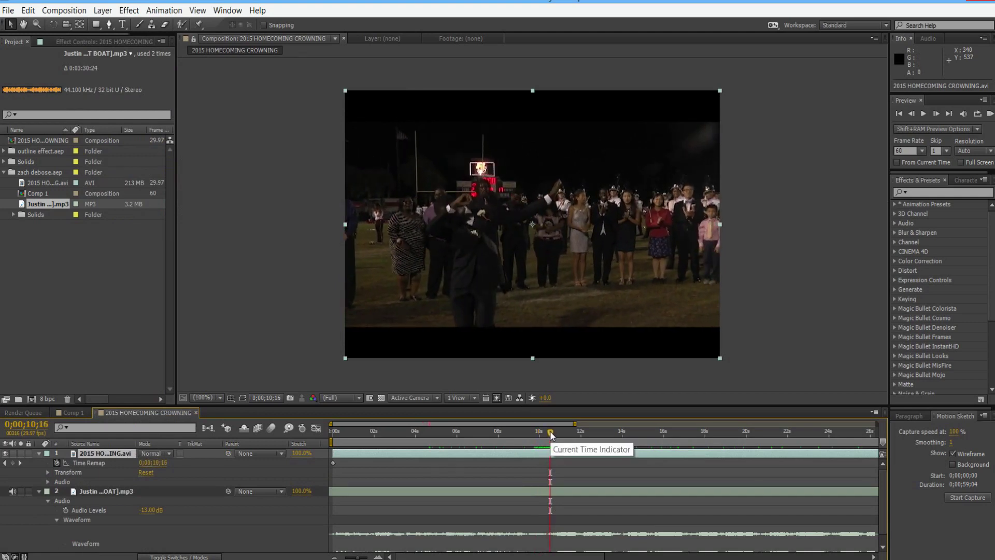
mouse_move(551, 434)
left_mouse_down()
mouse_move(540, 433)
mouse_move(551, 433)
left_mouse_up()
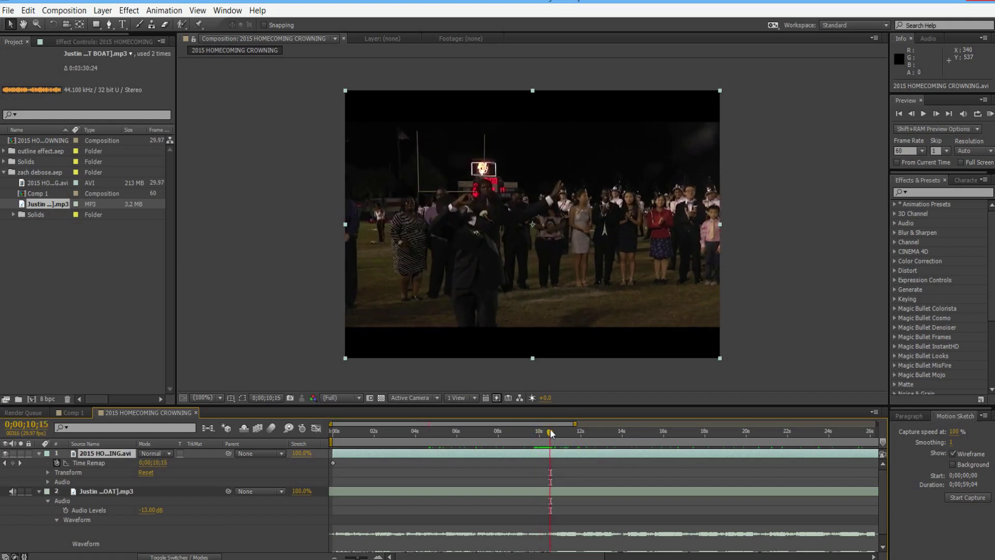
left_click(12, 463)
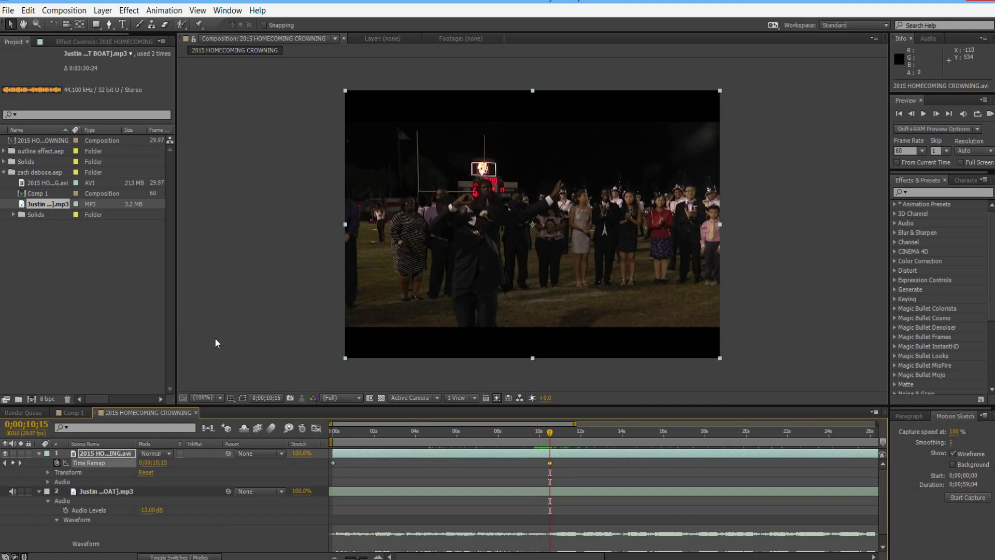
left_click(936, 114)
left_click(95, 467)
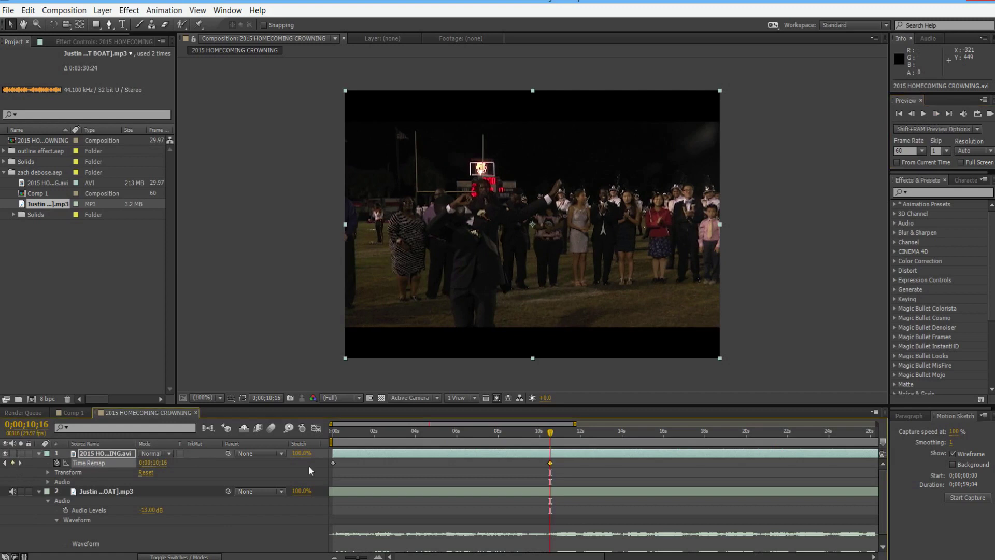
left_click_drag(552, 463, 567, 463)
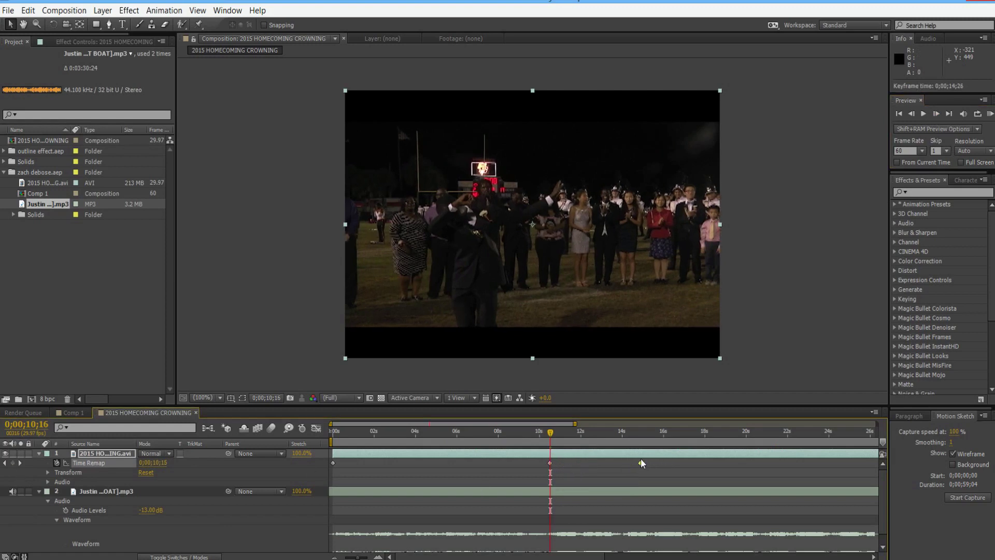
left_click_drag(551, 434, 622, 435)
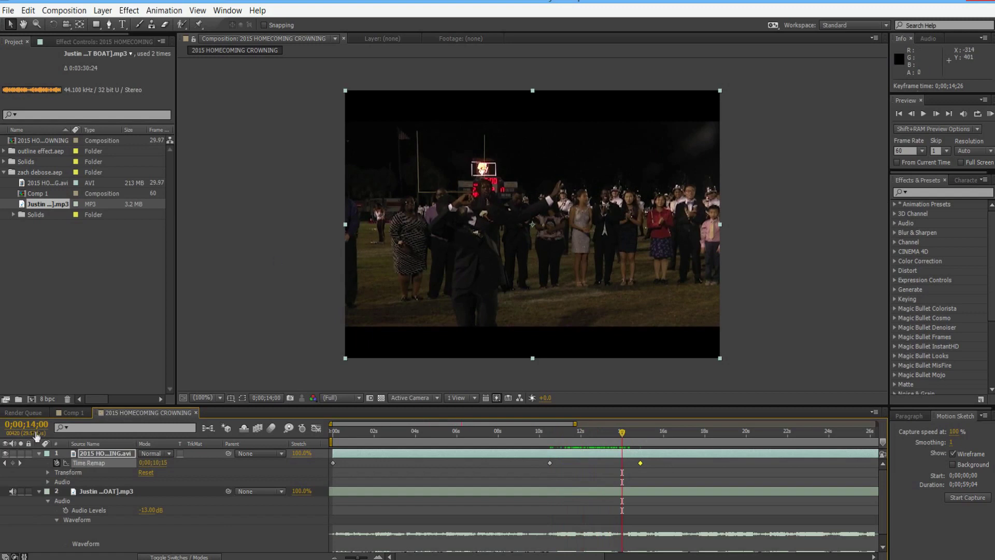
Step: Select the Pen tool, zoom to 200% and pan to centre the dancer
left_click(109, 24)
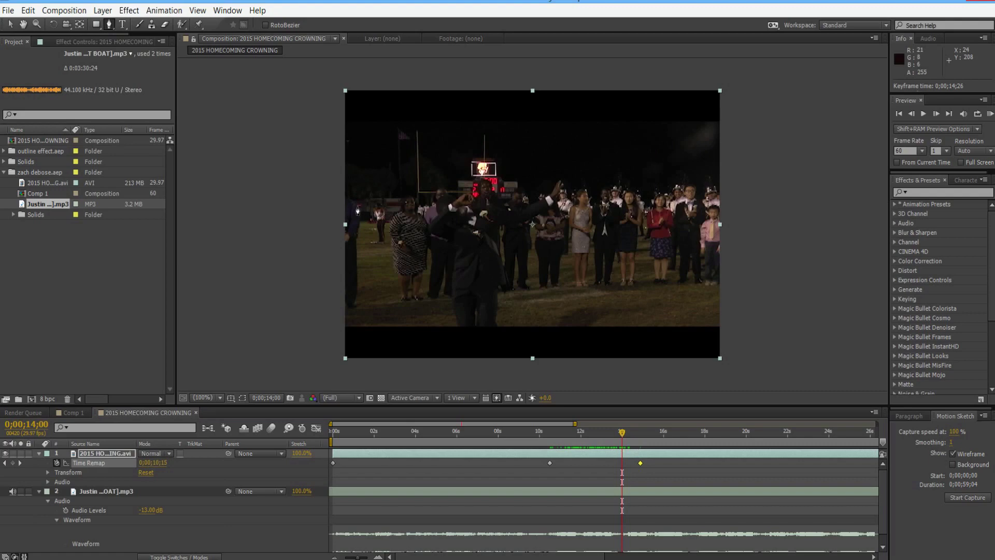
key("h")
key("period")
left_click_drag(468, 306, 510, 244)
key("g")
Step: Start Mask 1 beside the dancer's head, tracing around the raised arm and down his side
left_click(502, 123)
left_click(555, 123)
left_click(591, 111)
left_click(618, 92)
left_click(628, 75)
left_click(635, 78)
left_click(632, 92)
left_click(619, 107)
left_click(612, 123)
left_click(581, 141)
left_click(551, 154)
left_click(511, 162)
left_click(510, 188)
left_click(511, 223)
left_click(517, 255)
left_click(523, 273)
Step: Continue the outline across the bottom, up the other side and bent arm, closing it at the head
left_click(506, 288)
left_click(505, 329)
left_click(502, 362)
left_click(424, 363)
left_click(412, 315)
left_click(416, 257)
left_click(422, 216)
left_click(419, 195)
left_click(367, 181)
left_click(368, 144)
left_click(388, 139)
left_click(416, 106)
left_click(433, 103)
left_click(449, 96)
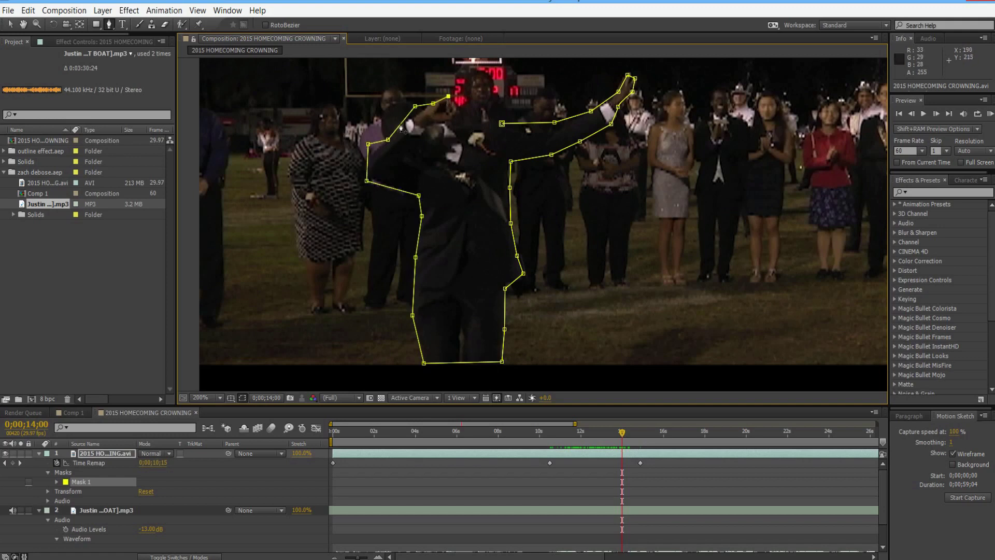
left_click(478, 118)
left_click(502, 123)
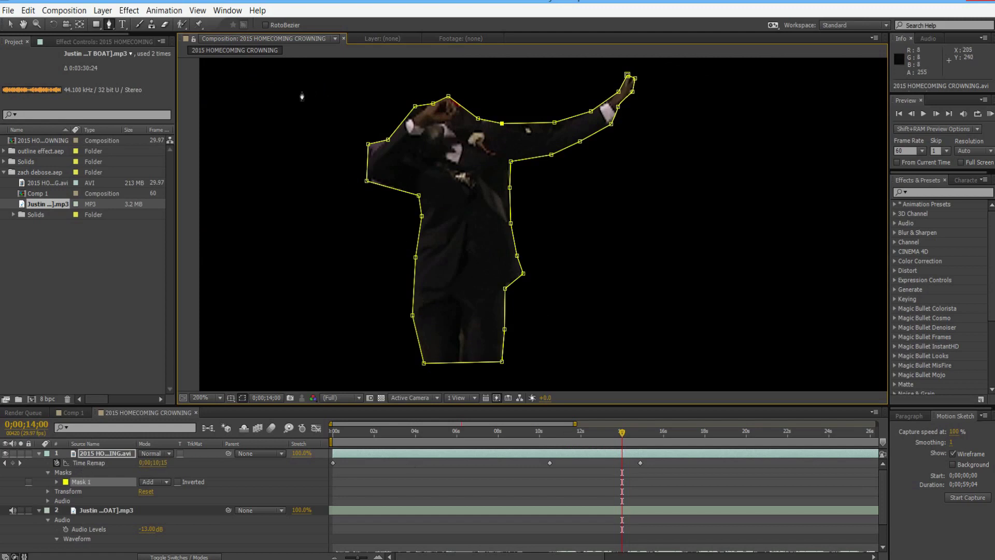
Step: Fit the composition in the viewer, select Mask 1's points, then collapse the footage layer
left_click(210, 397)
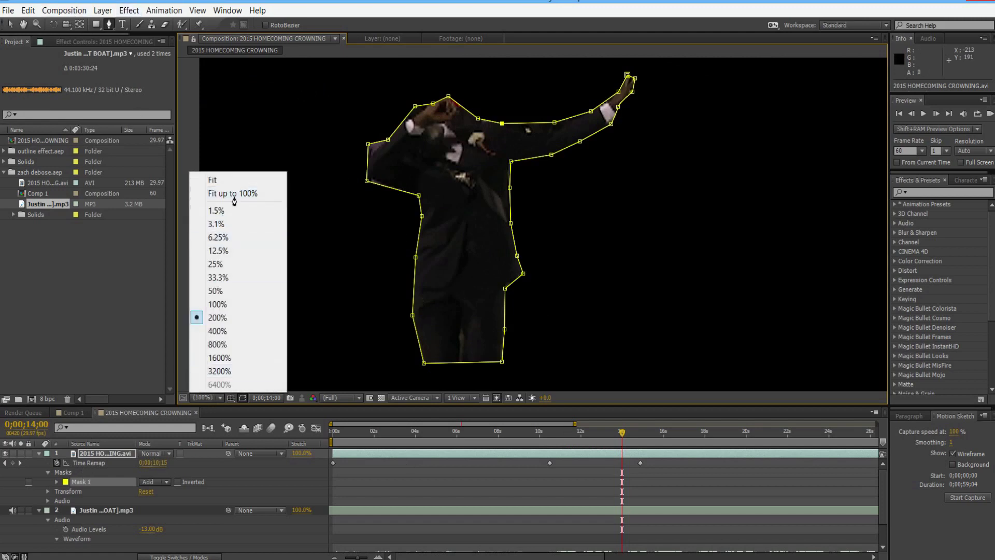
left_click(234, 195)
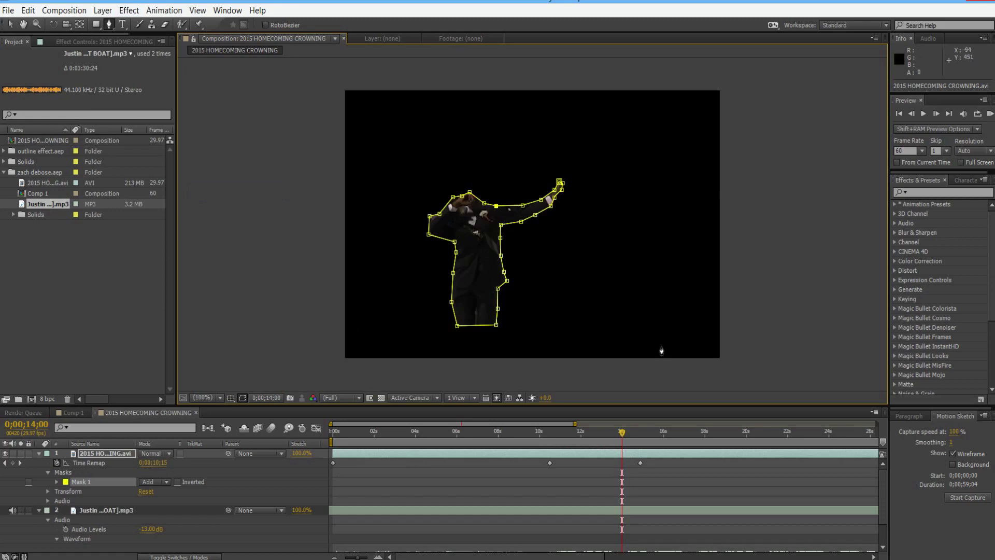
left_click(57, 482)
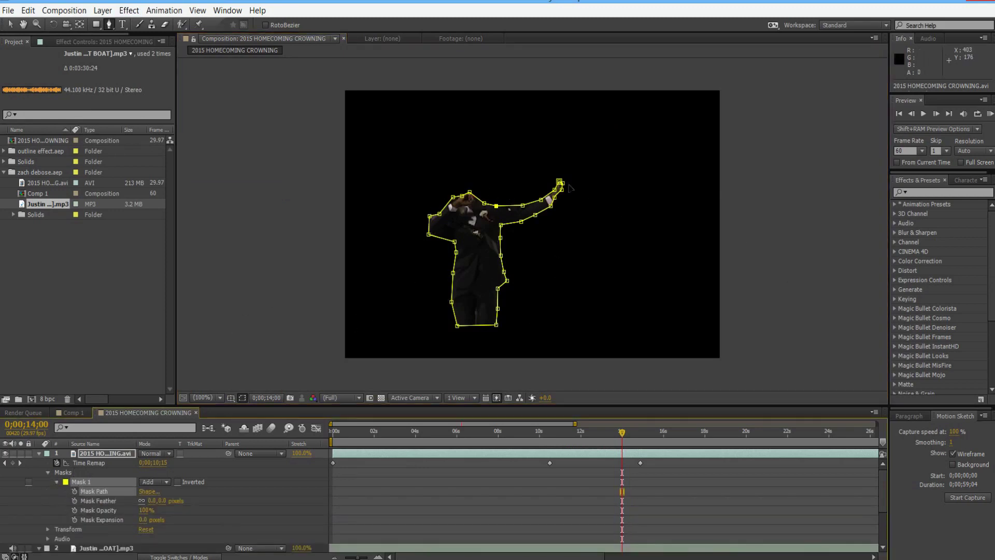
left_click(79, 455)
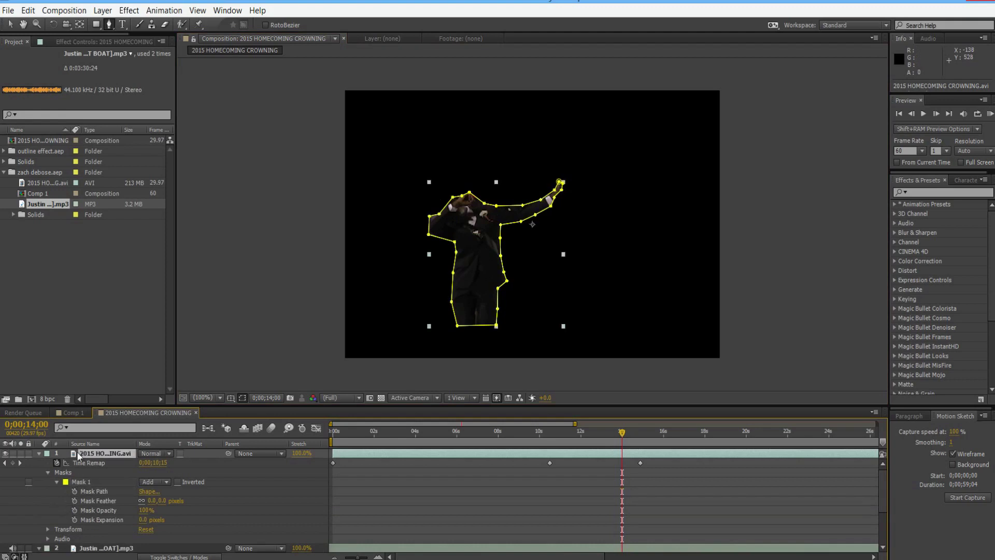
left_click(80, 485)
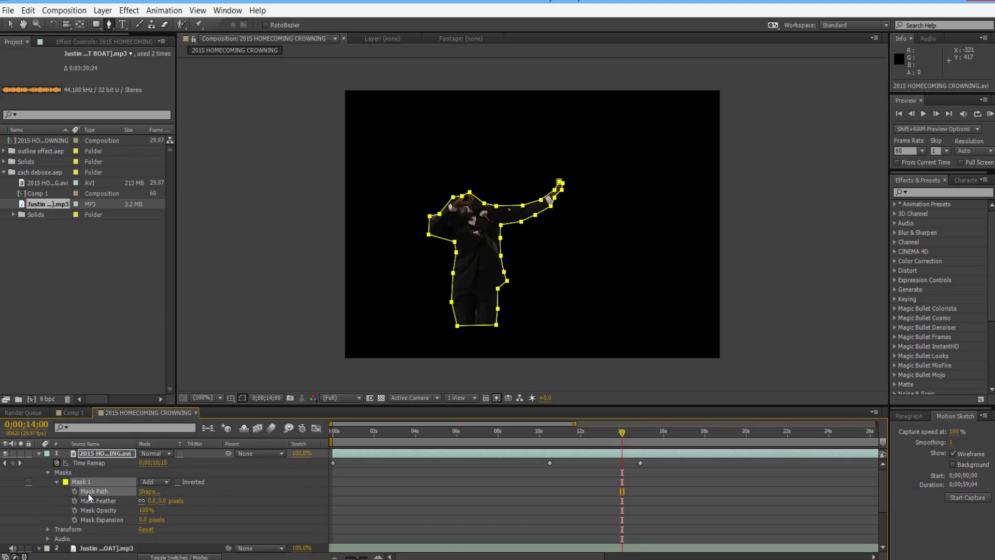
left_click(38, 453)
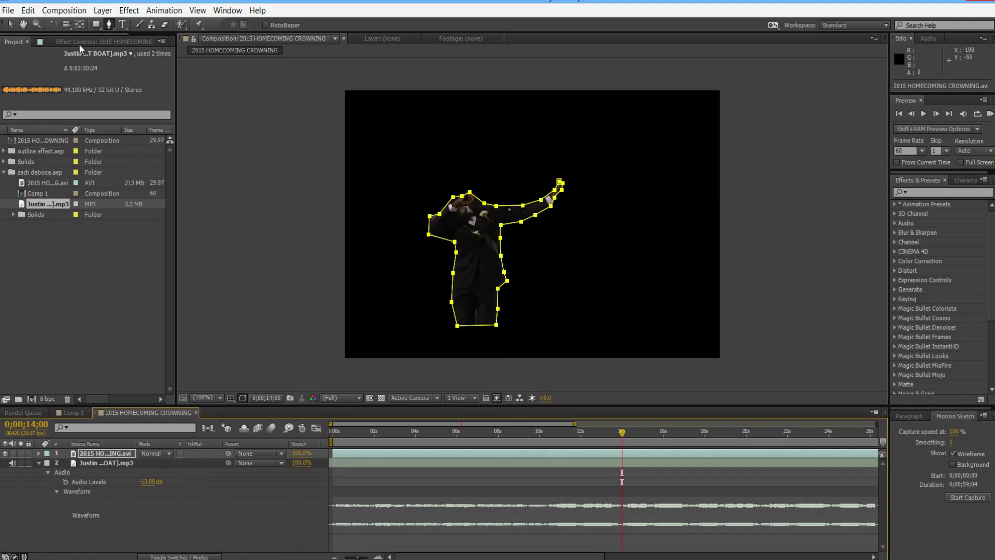
Step: Create a 720×480 black comp-sized solid, Black Solid 5, via Layer > New > Solid
left_click(125, 12)
left_click(102, 10)
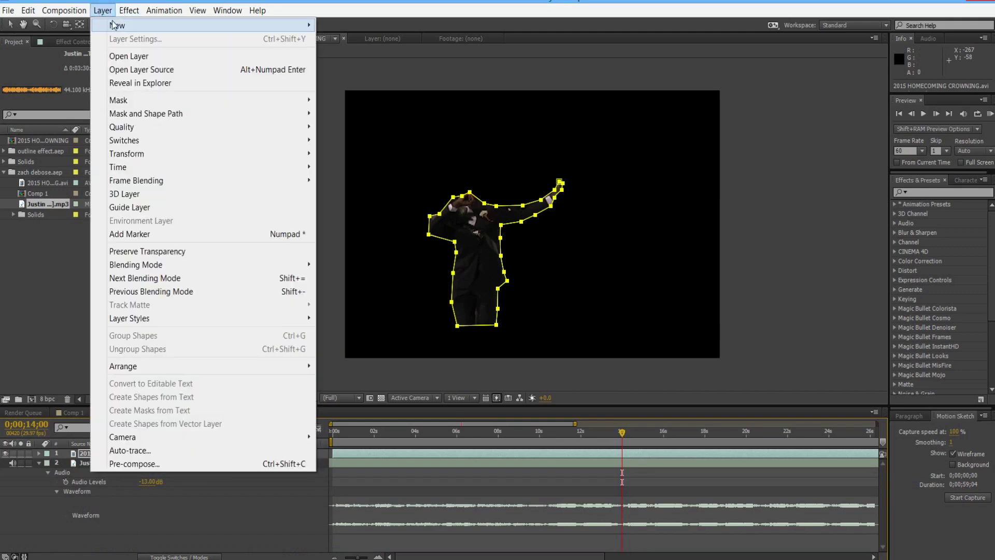
mouse_move(306, 26)
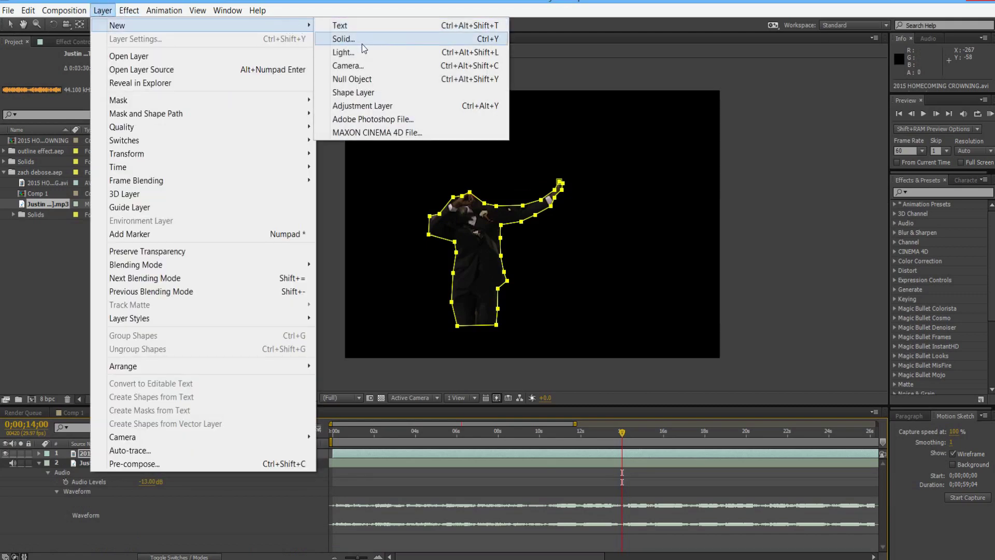
left_click(362, 43)
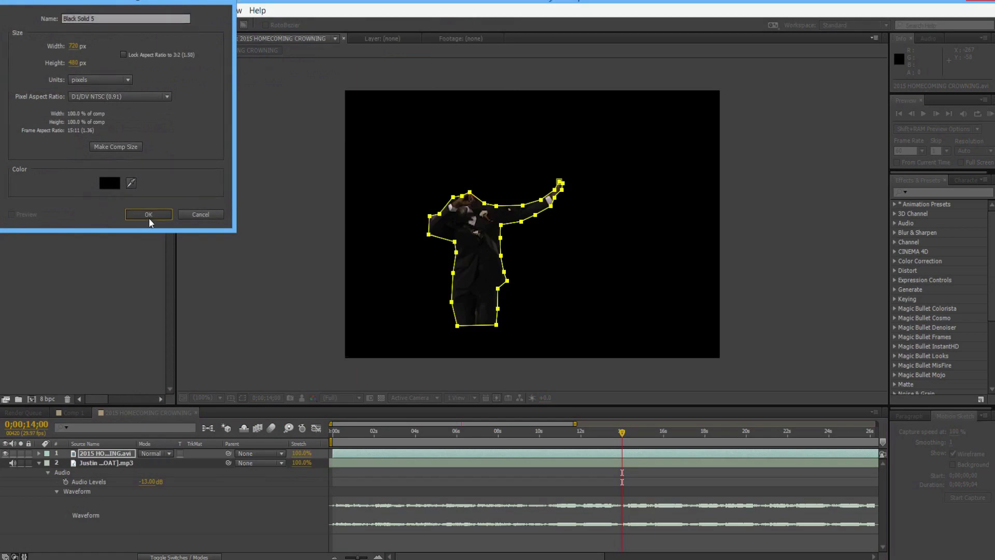
left_click(148, 217)
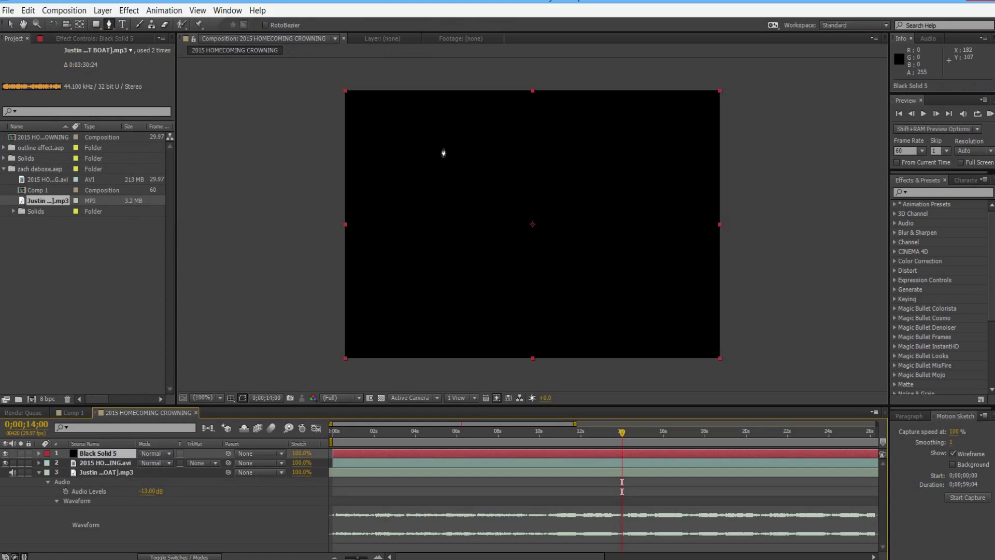
Step: Paste the dancer's traced outline into Black Solid 5's Mask 1 path
left_click(465, 159)
left_click(652, 160)
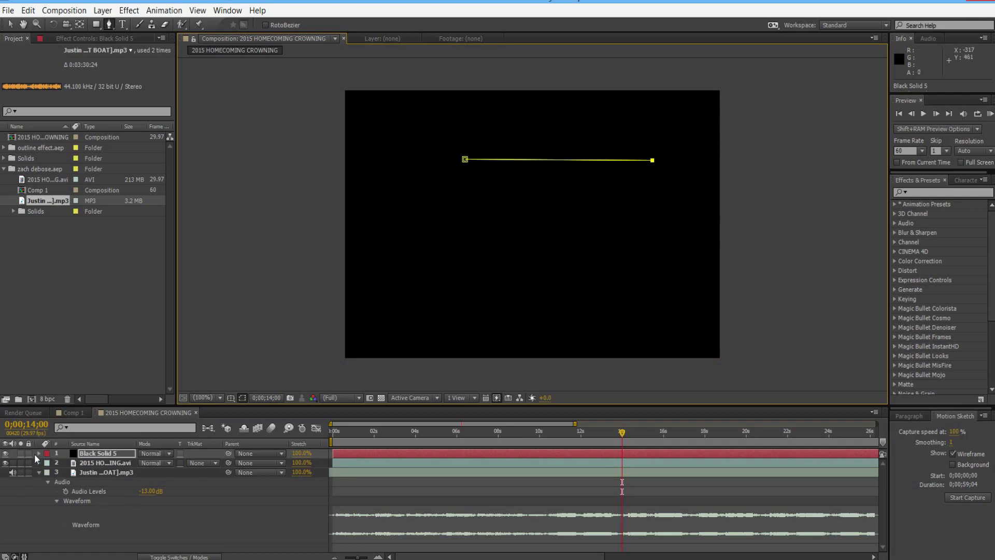
left_click(40, 454)
left_click(47, 464)
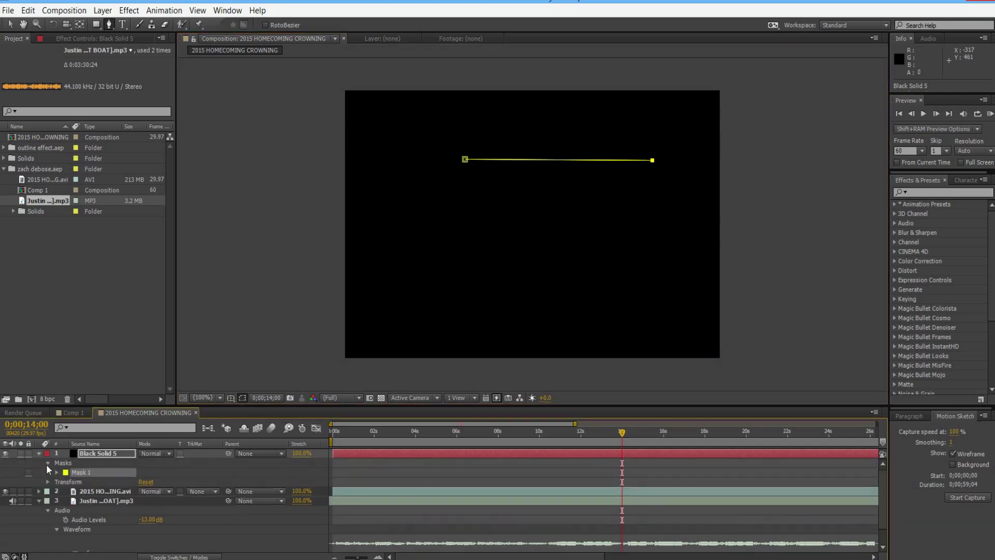
left_click(57, 472)
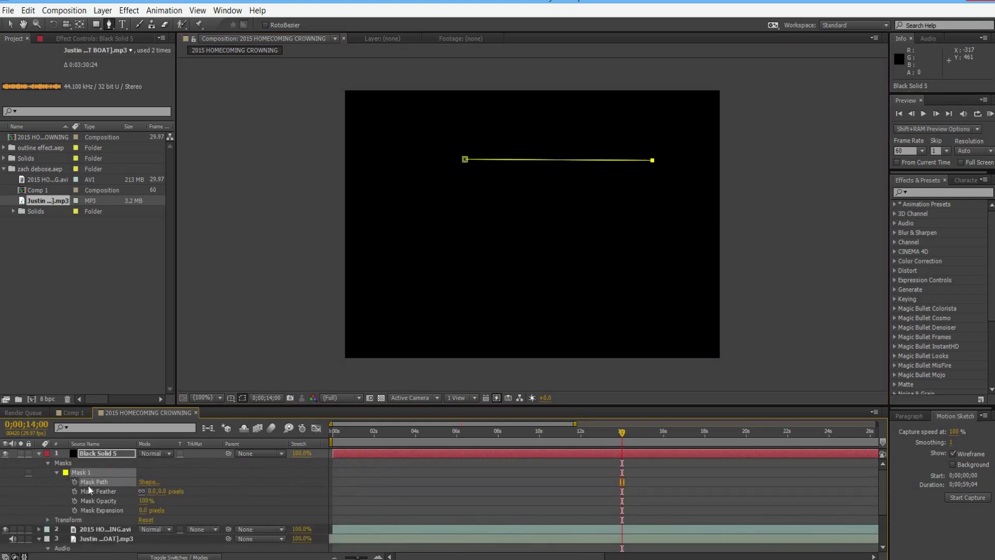
key("ctrl+v")
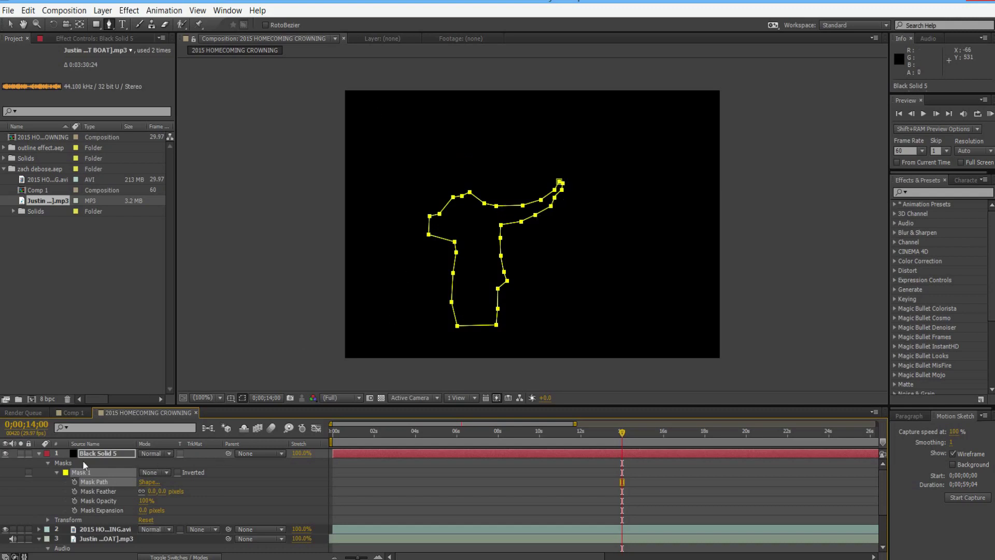
left_click(102, 528)
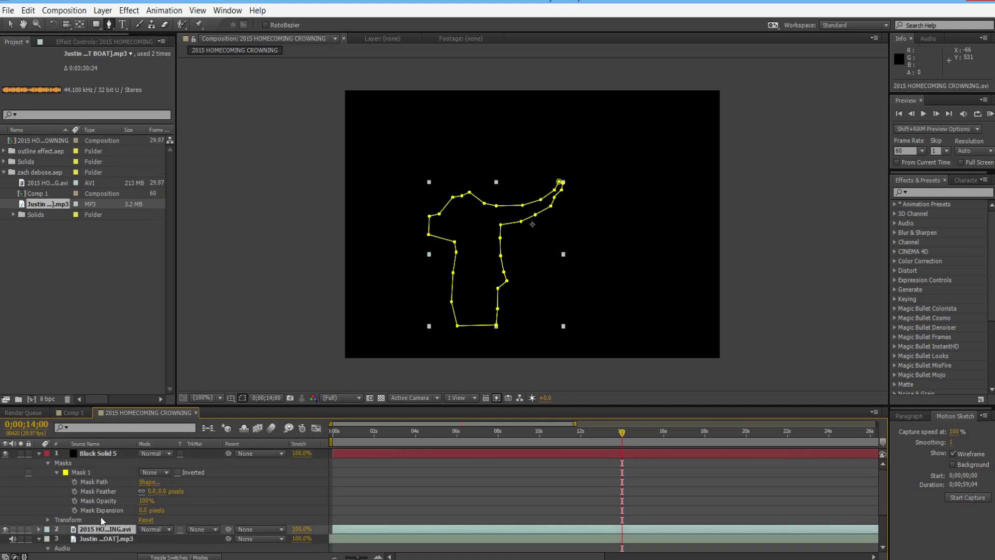
left_click(94, 453)
left_click(89, 469)
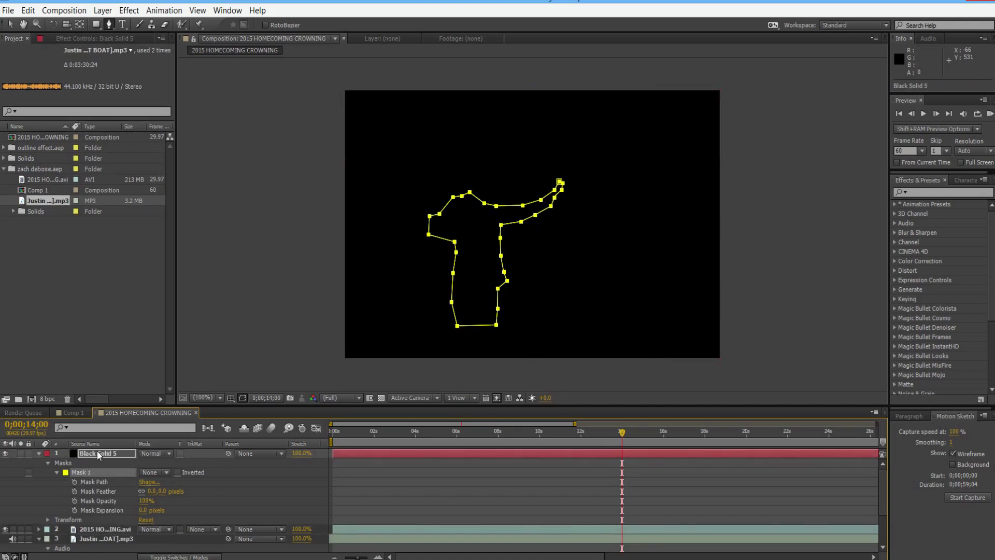
left_click(97, 452)
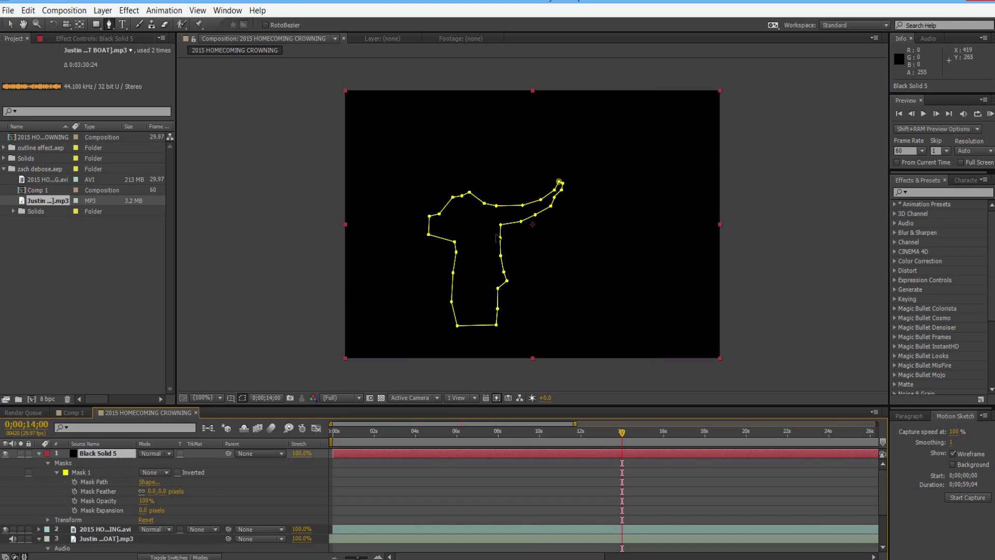
Step: Apply Trapcode 3D Stroke to the black solid so a white line follows the mask
left_click(91, 39)
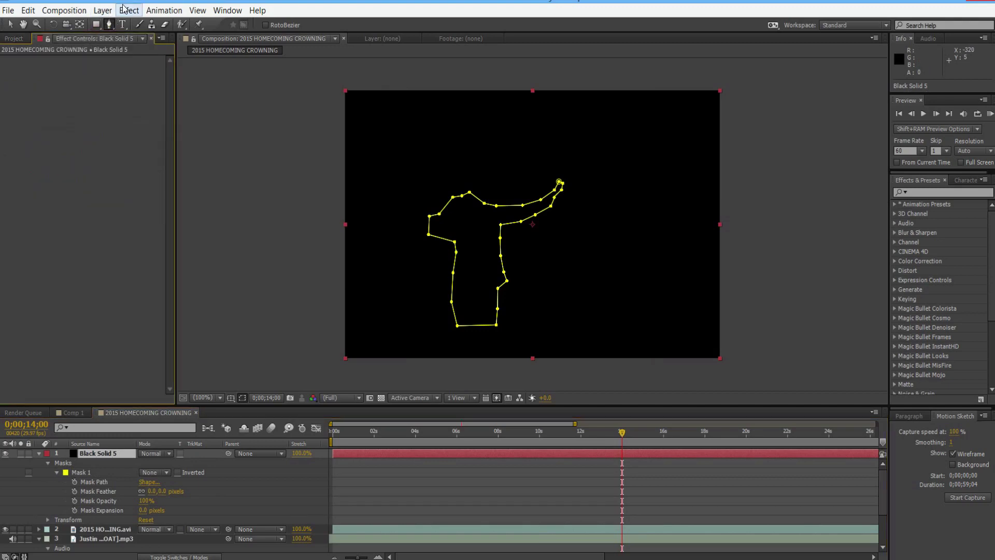
left_click(124, 10)
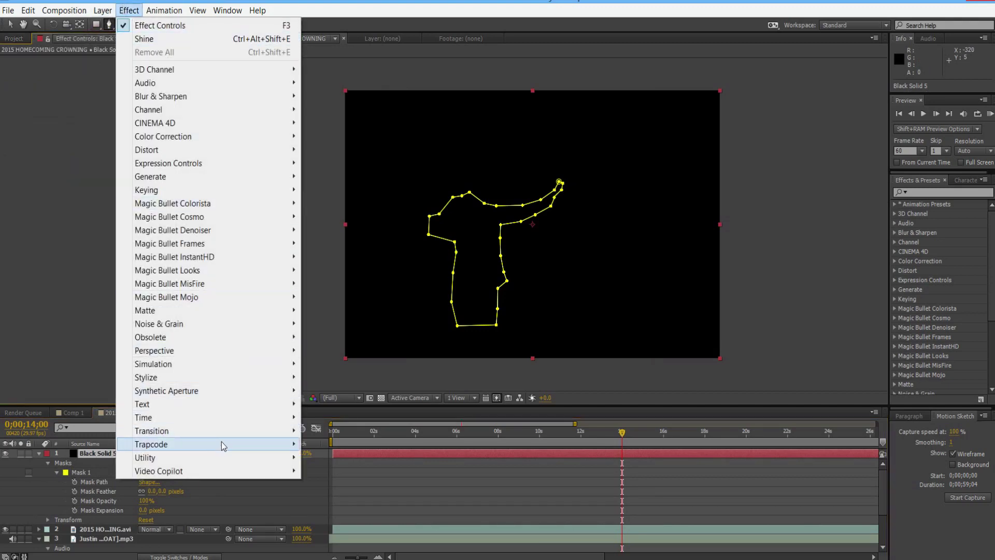
mouse_move(228, 442)
left_click(332, 445)
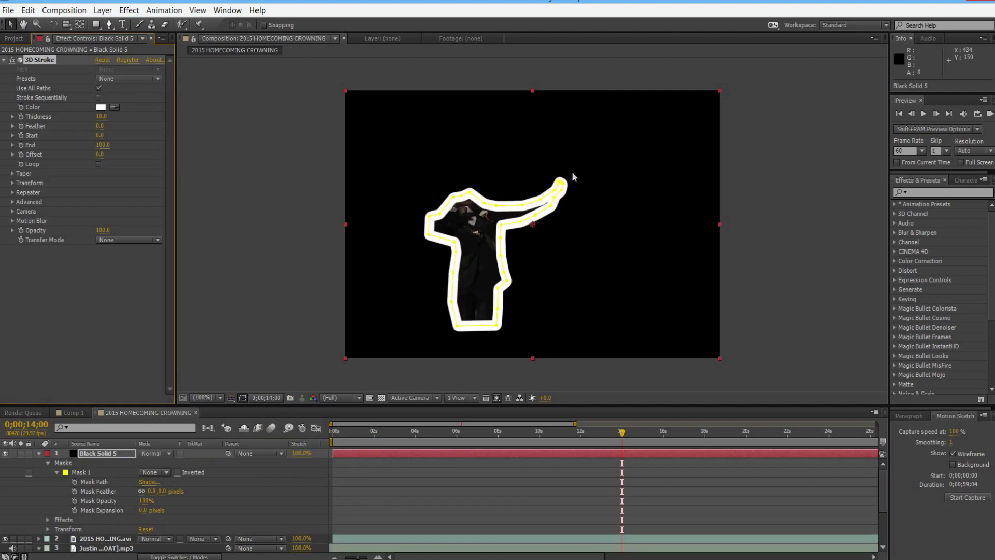
Step: Delete Mask 1 from the homecoming .avi layer, then reselect Black Solid 5
left_click(39, 539)
scroll(47, 543, "down", 5)
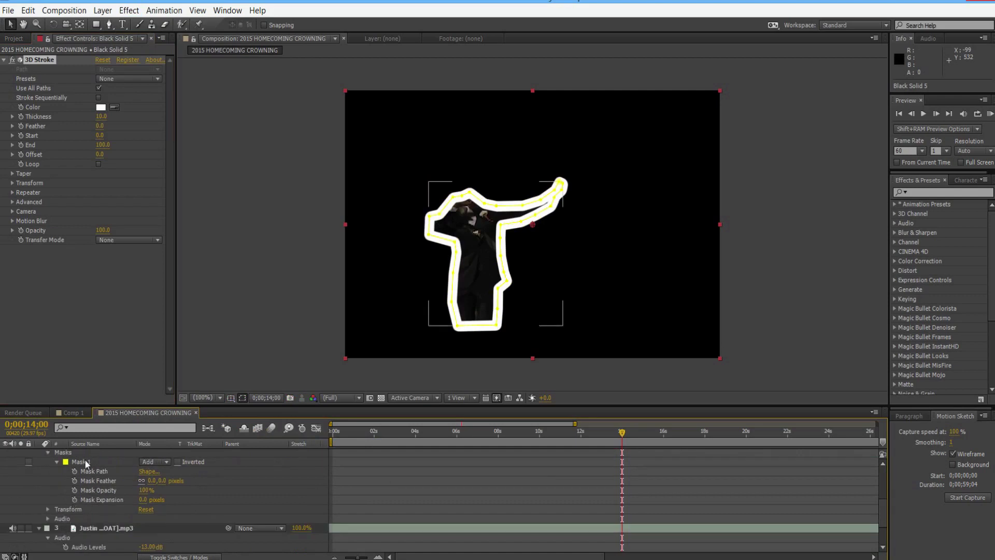
left_click(85, 460)
key("Delete")
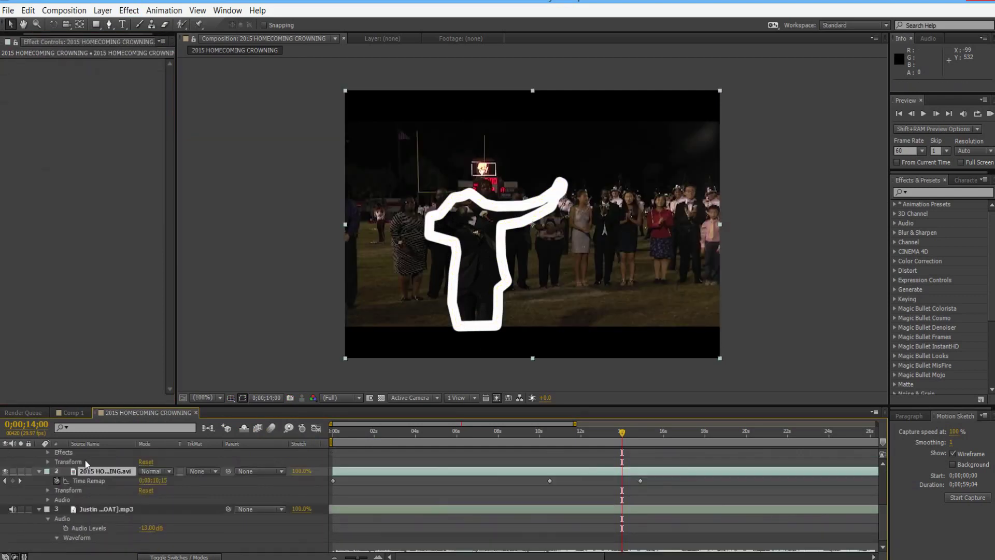
key("ctrl+z")
left_click(39, 527)
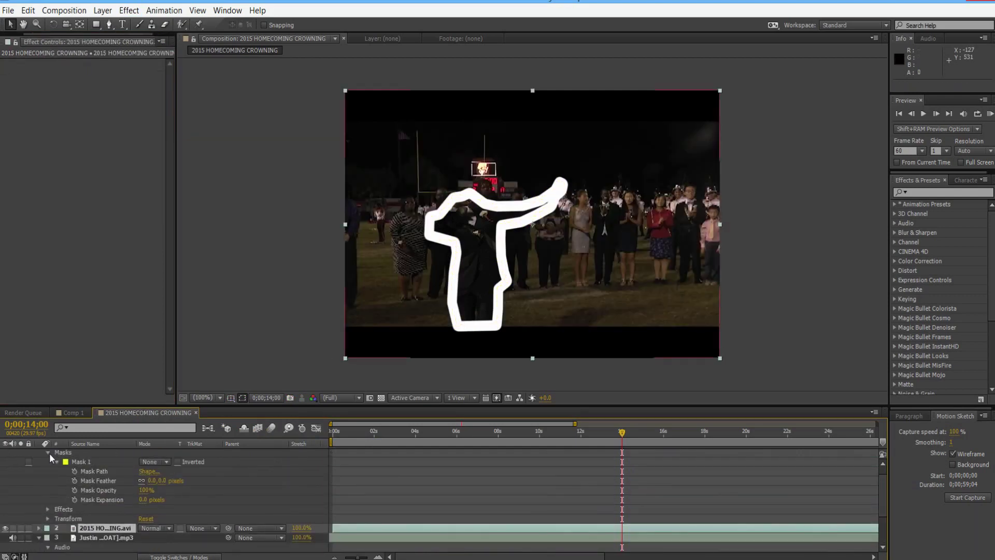
scroll(49, 453, "up", 1)
left_click(92, 454)
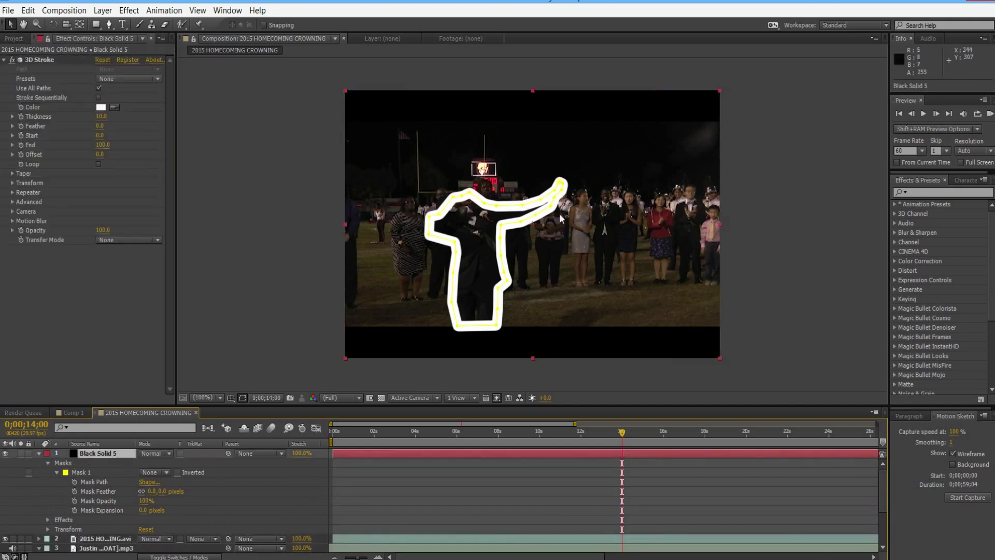
Step: Set 3D Stroke Thickness to 5.2, Color to orange (FFA800) and Start to 0
key("period")
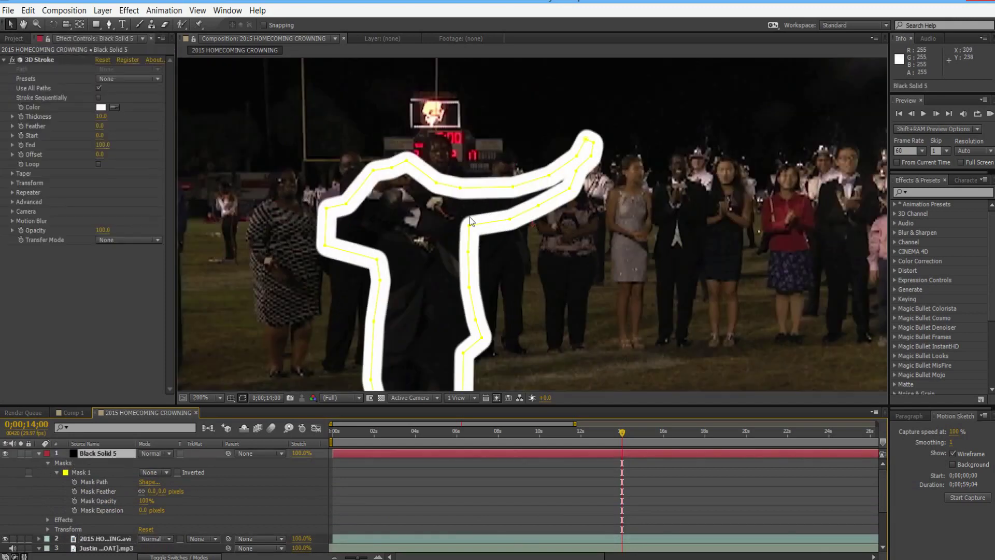
left_click_drag(101, 116, 74, 114)
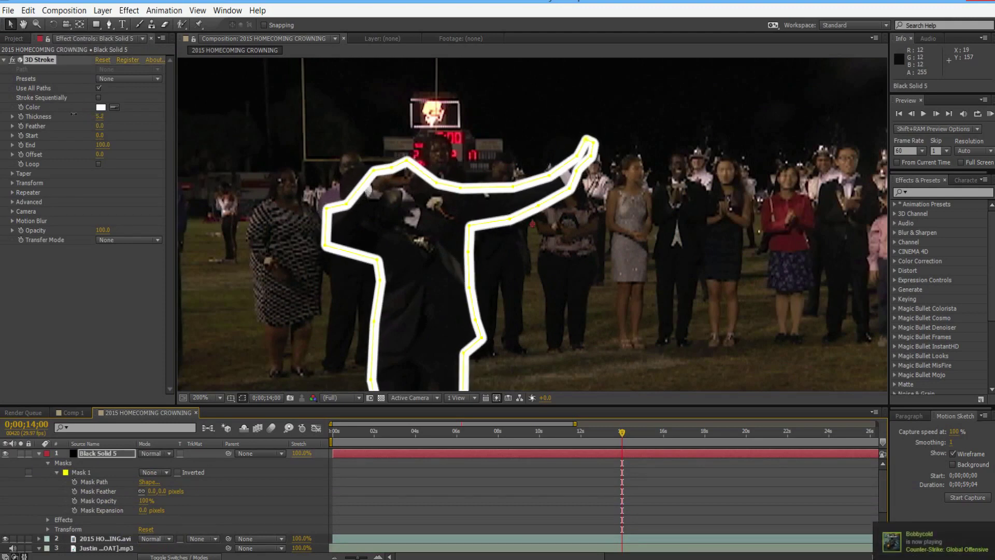
left_click(100, 108)
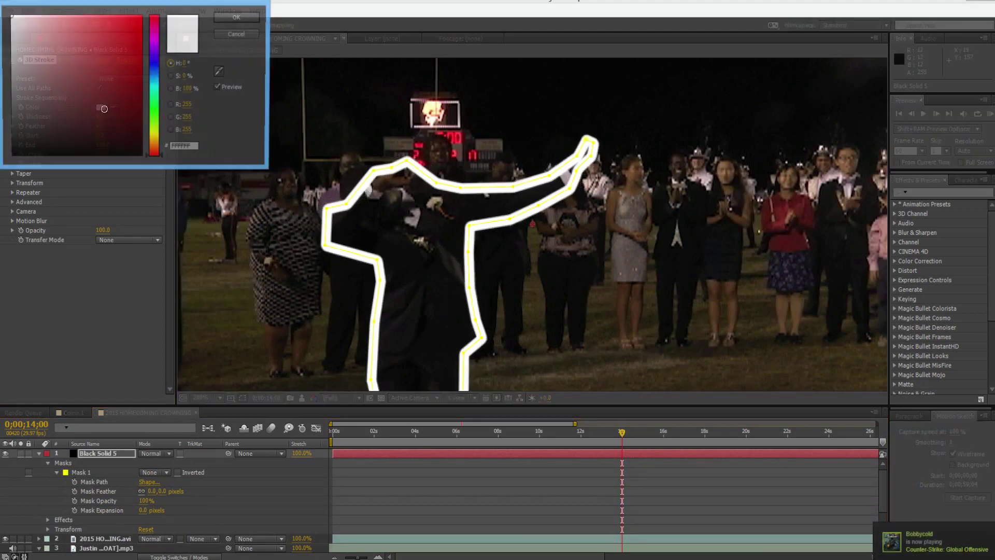
left_click_drag(157, 151, 155, 140)
left_click(141, 16)
left_click(237, 17)
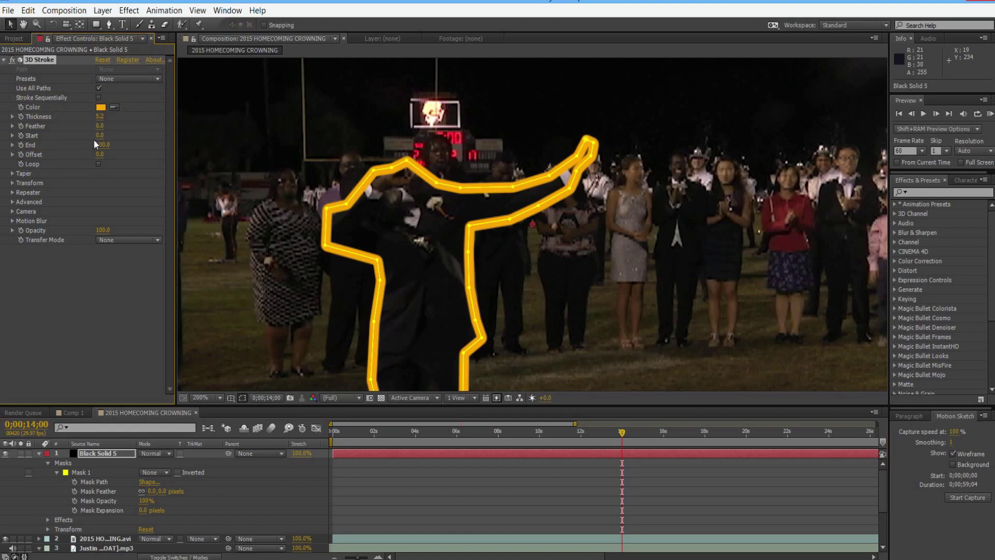
mouse_move(114, 133)
left_mouse_down()
mouse_move(89, 132)
mouse_move(99, 149)
mouse_move(78, 149)
mouse_move(159, 133)
mouse_move(96, 145)
mouse_move(124, 145)
mouse_move(115, 147)
mouse_move(94, 136)
left_mouse_up()
Step: Move the playhead to about 0;00;10;21 and set the 3D Stroke Start to 100
left_click_drag(619, 433, 515, 432)
left_click(106, 539)
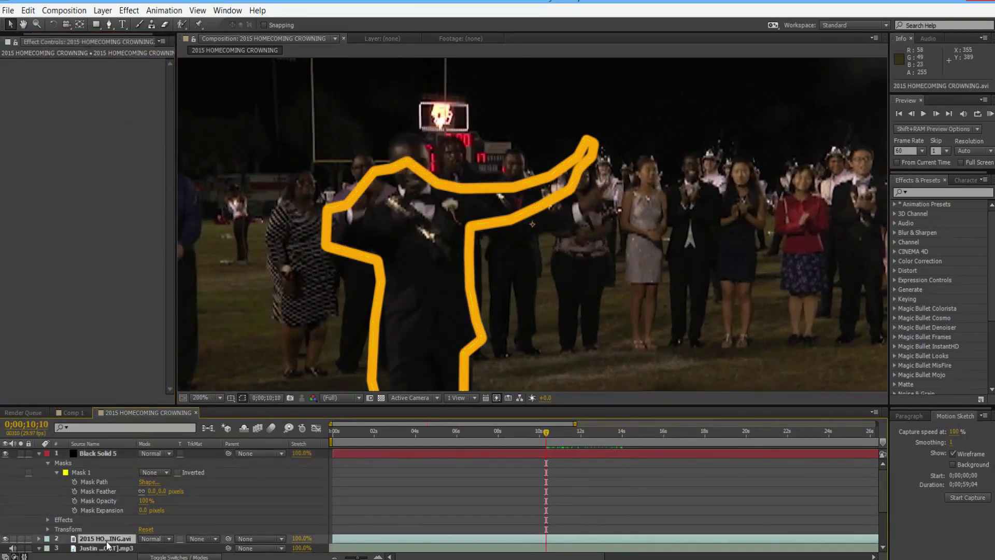
key("ctrl+alt+t")
left_click_drag(547, 434, 552, 430)
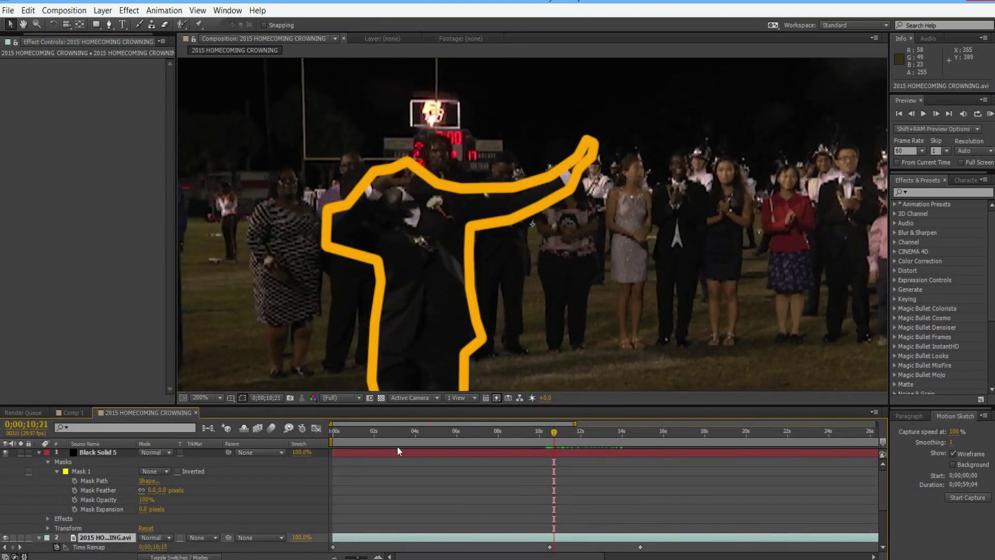
left_click(104, 452)
left_click(101, 135)
type("100")
key("Return")
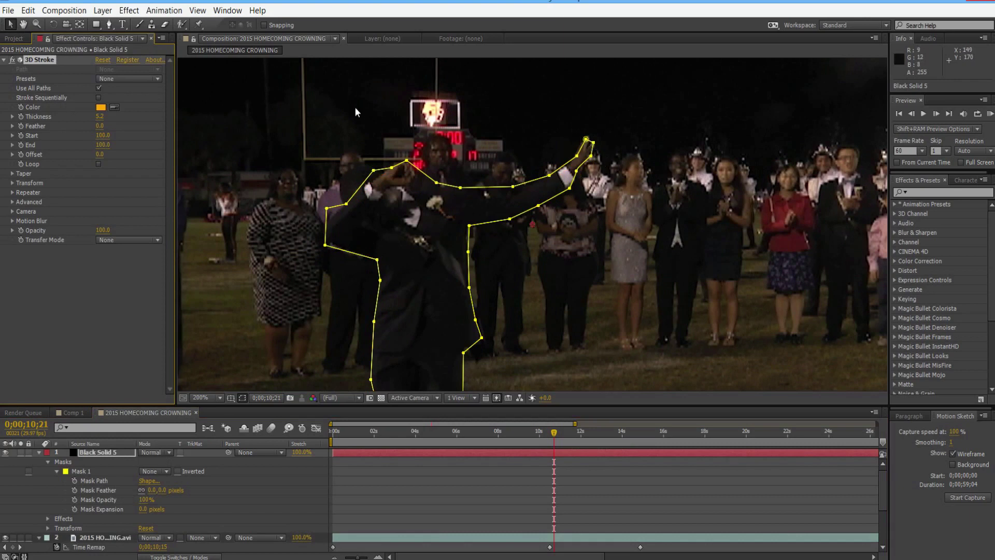
Step: Fit the viewer back to 100%, keyframe Start, and reveal animated properties with U
key("comma")
left_click(213, 398)
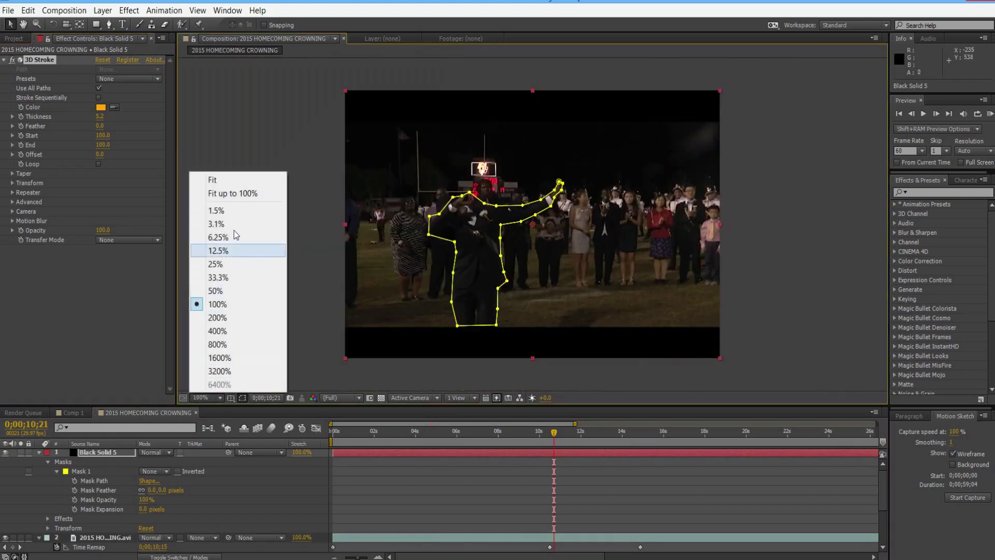
left_click(237, 193)
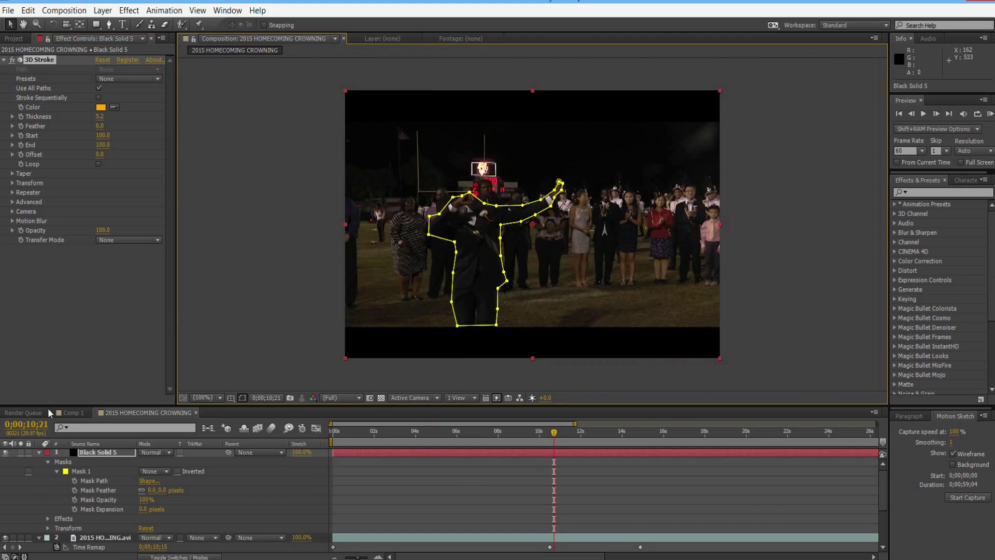
left_click(21, 136)
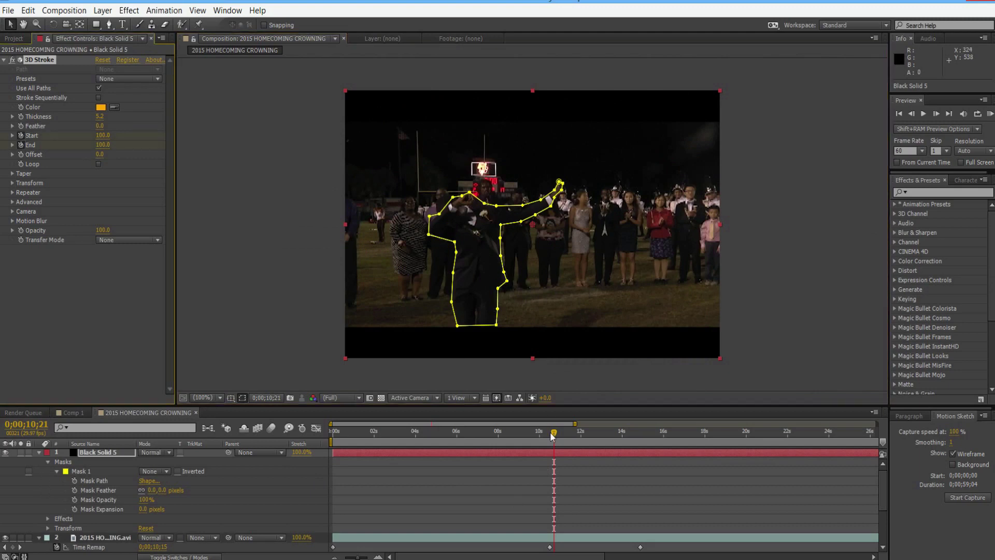
left_click(94, 454)
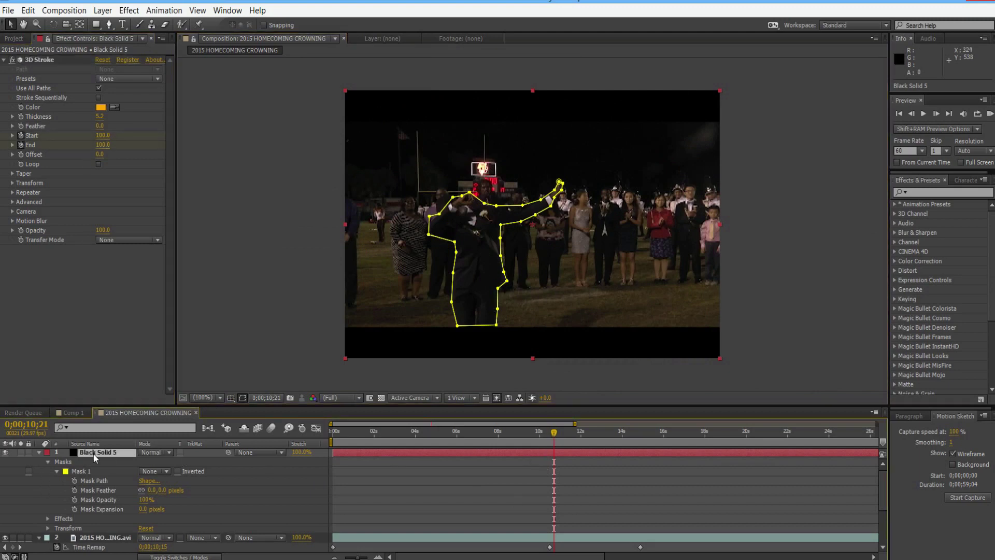
key("u")
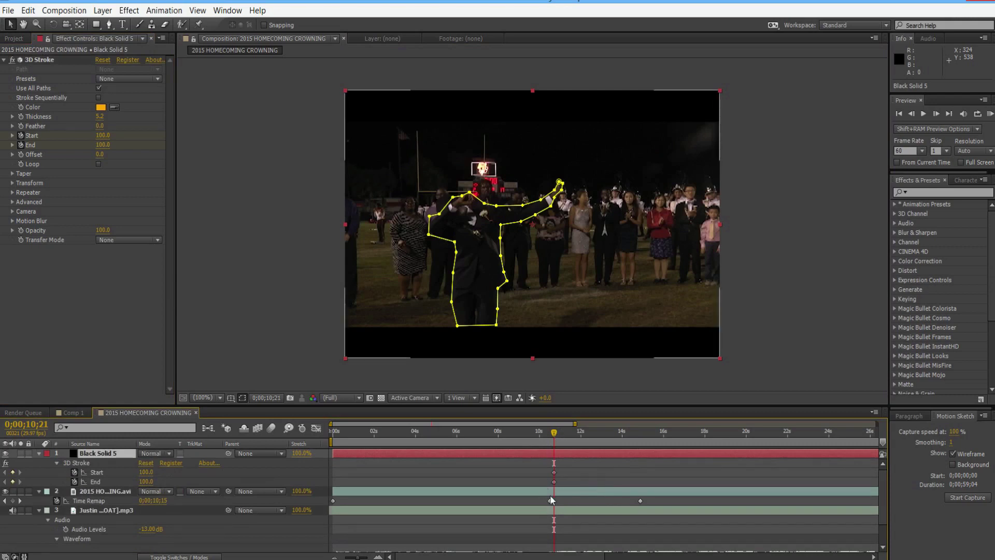
Step: At 0;00;11;04, keyframe the 3D Stroke Start to 0 so the outline draws on
left_click_drag(553, 434, 592, 431)
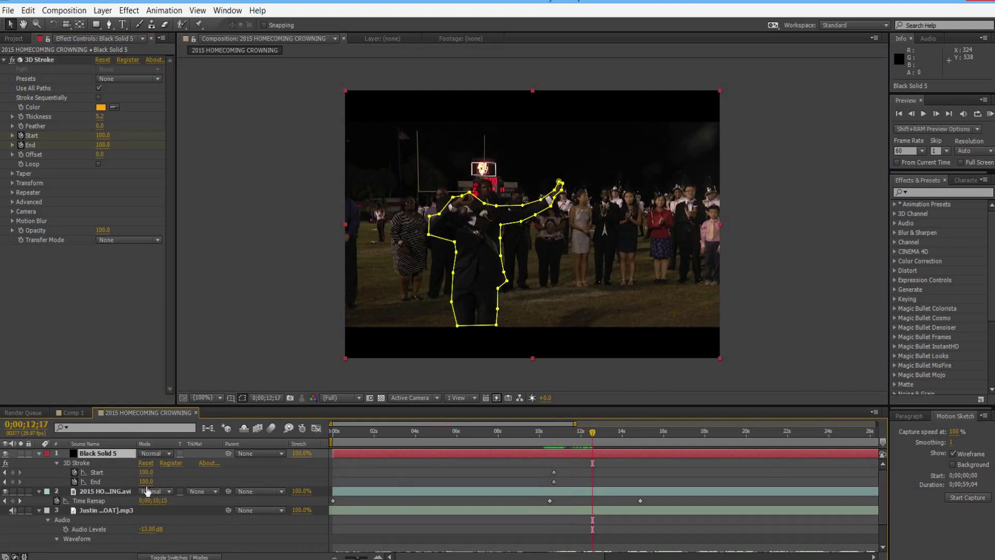
left_click_drag(146, 474, 148, 473)
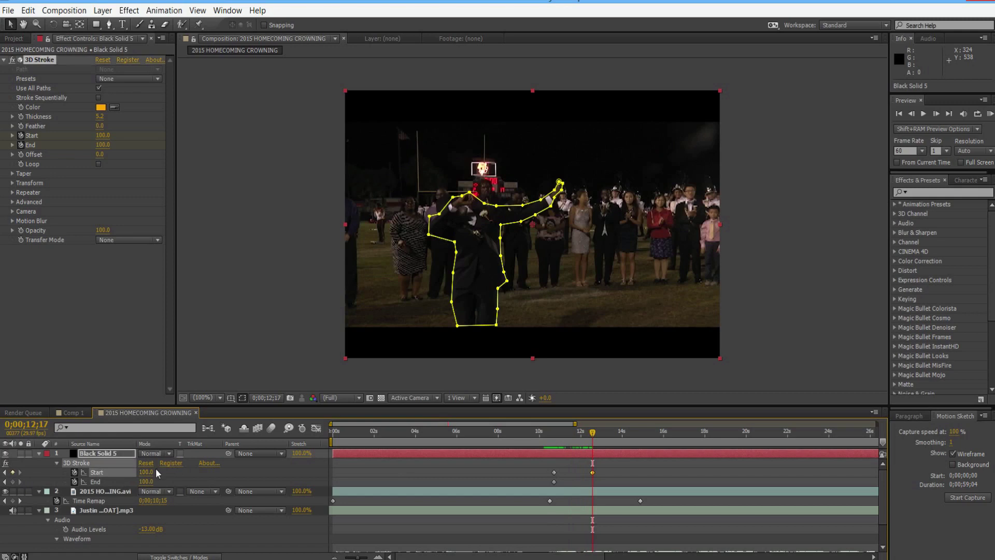
left_click(147, 472)
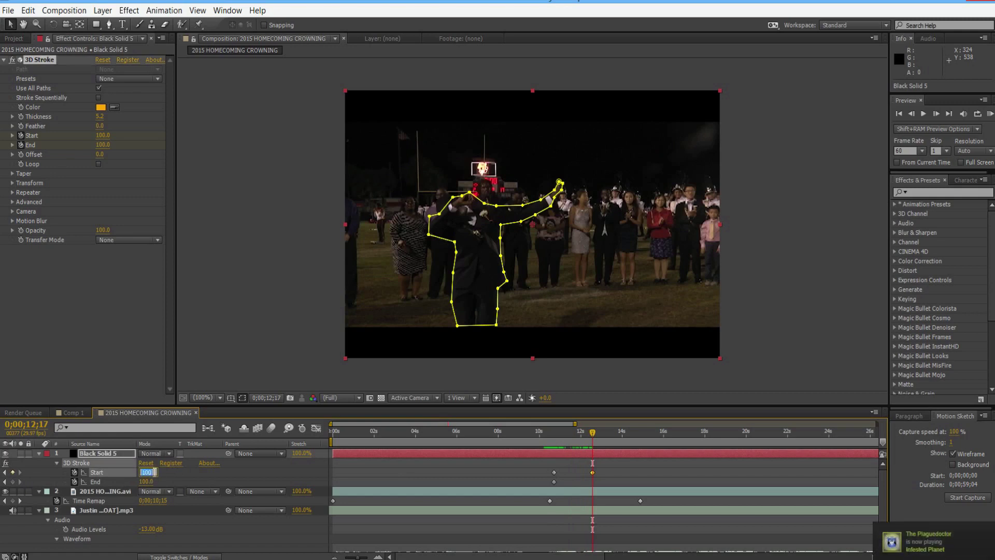
type("0")
key("Return")
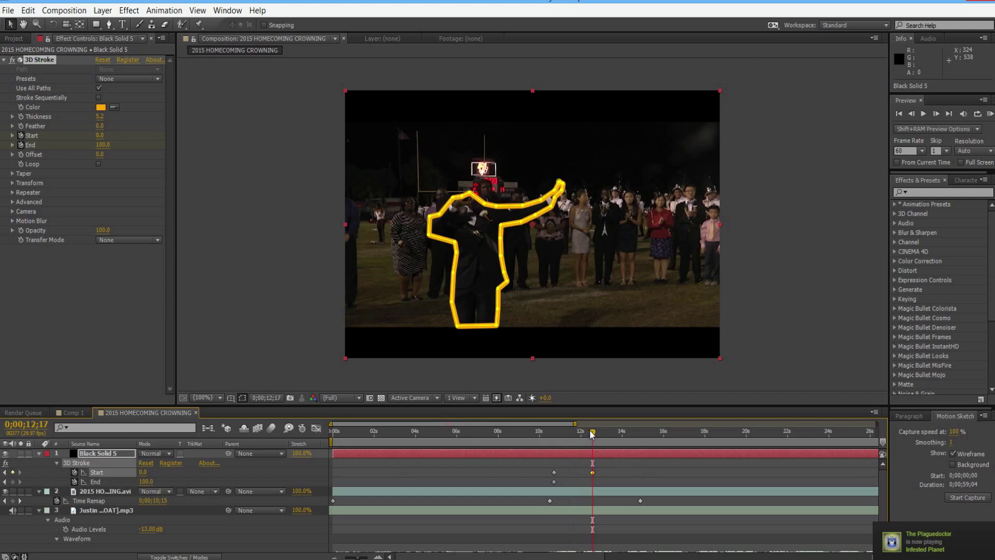
left_click_drag(590, 430, 578, 432)
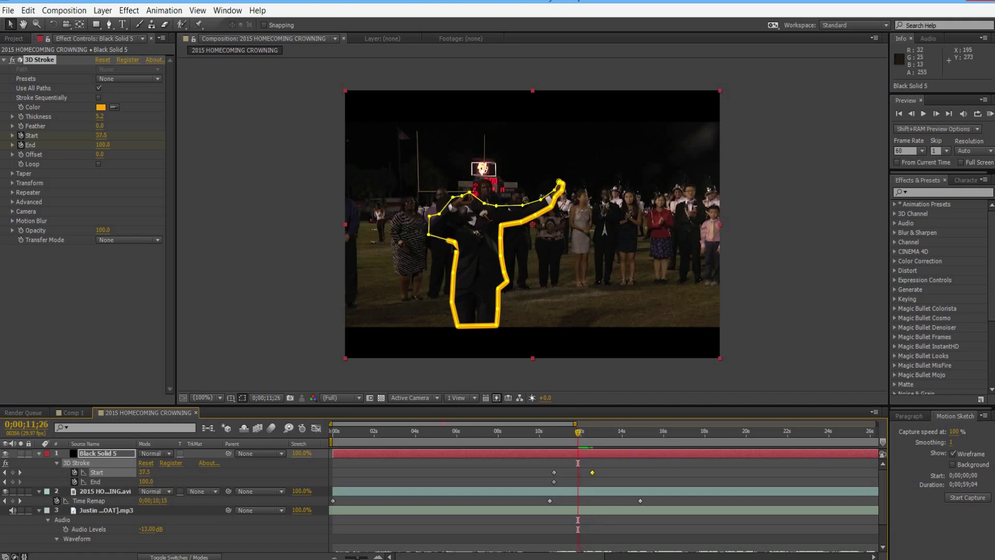
Step: Add an End keyframe at 100 and move the playhead to 0;00;14;14
left_click(13, 482)
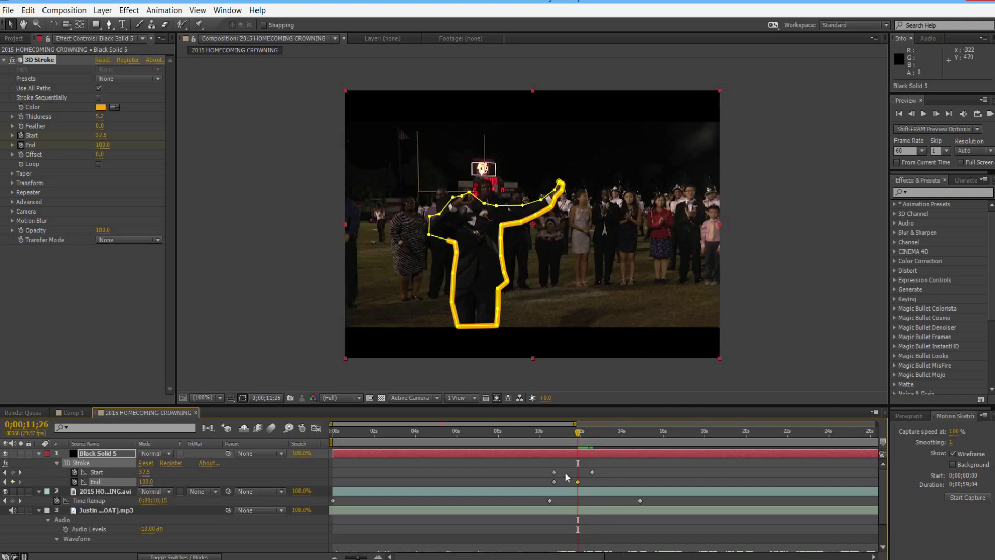
left_click(554, 483)
left_click(579, 482)
left_click_drag(580, 434, 629, 435)
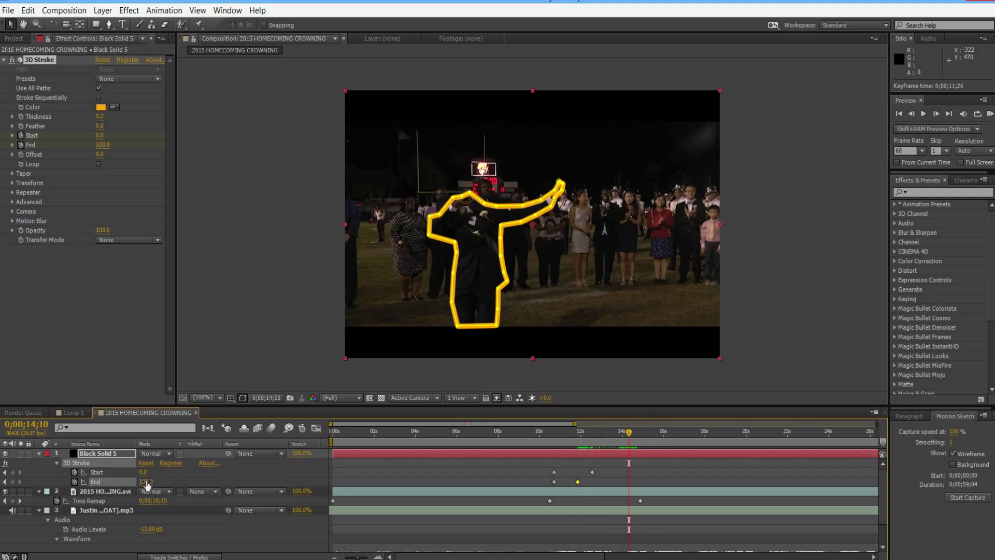
Step: Key the 3D Stroke End to 0 at 14;10
left_click(148, 482)
type("0")
key("Return")
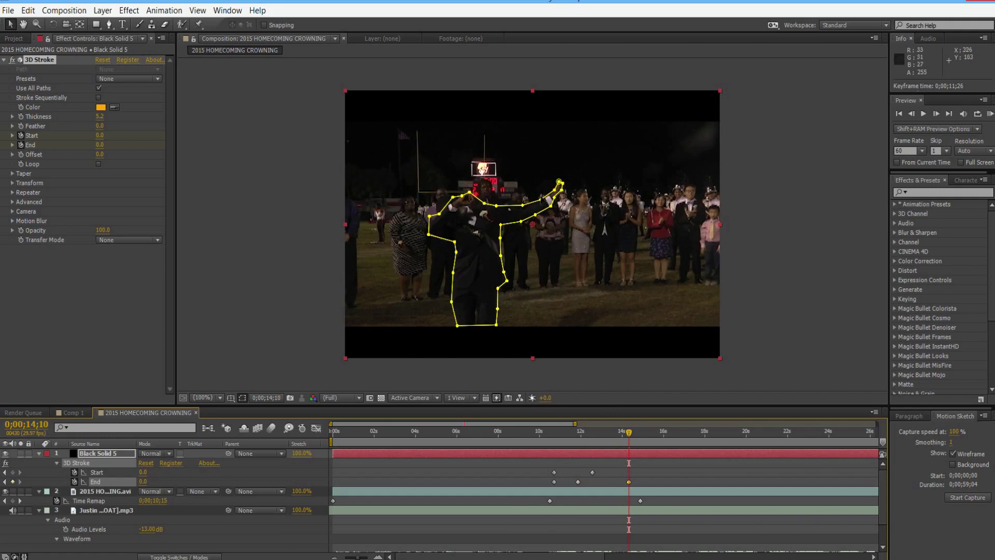
Step: Preview the outline drawing on and erasing, then marquee-select all stroke and Time Remap keyframes
mouse_move(629, 433)
left_mouse_down()
mouse_move(521, 449)
mouse_move(582, 448)
left_mouse_up()
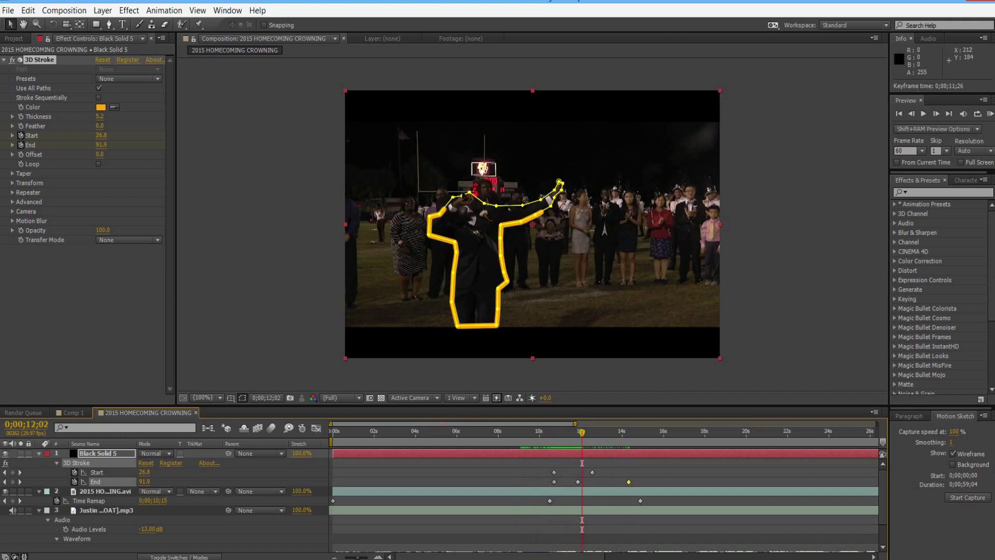
left_click(583, 439)
mouse_move(583, 434)
left_mouse_down()
mouse_move(552, 434)
mouse_move(566, 434)
left_mouse_up()
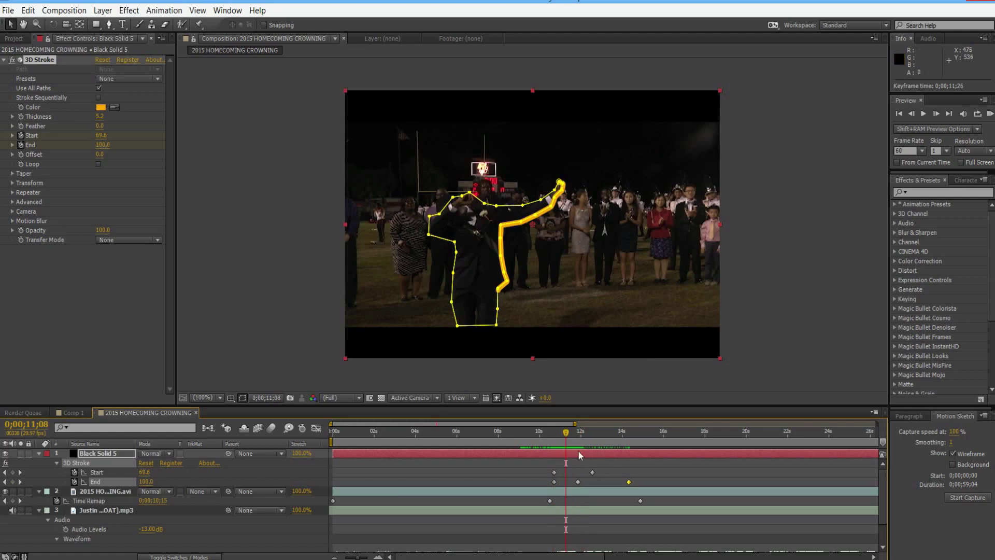
mouse_move(568, 435)
left_mouse_down()
mouse_move(637, 429)
mouse_move(542, 432)
mouse_move(639, 427)
left_mouse_up()
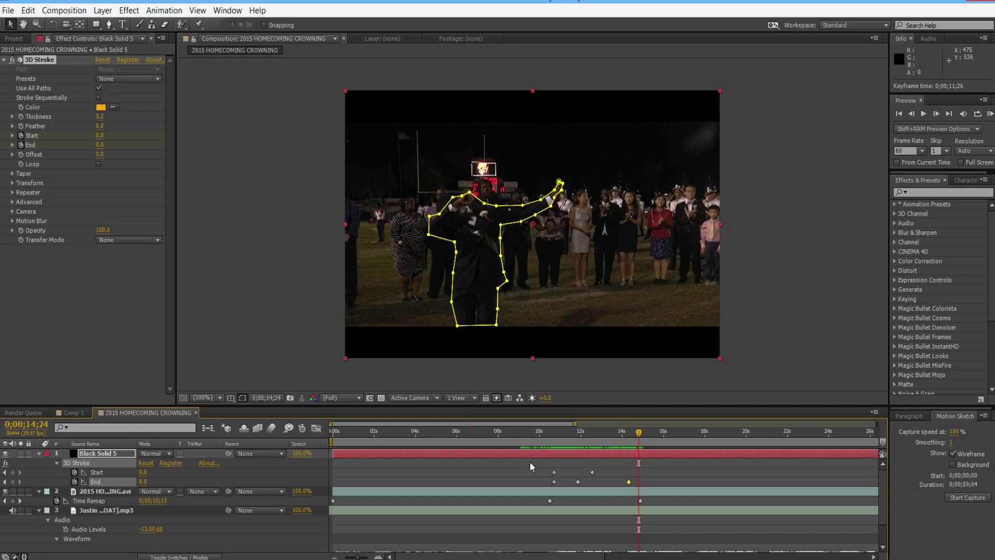
left_click_drag(530, 459, 666, 519)
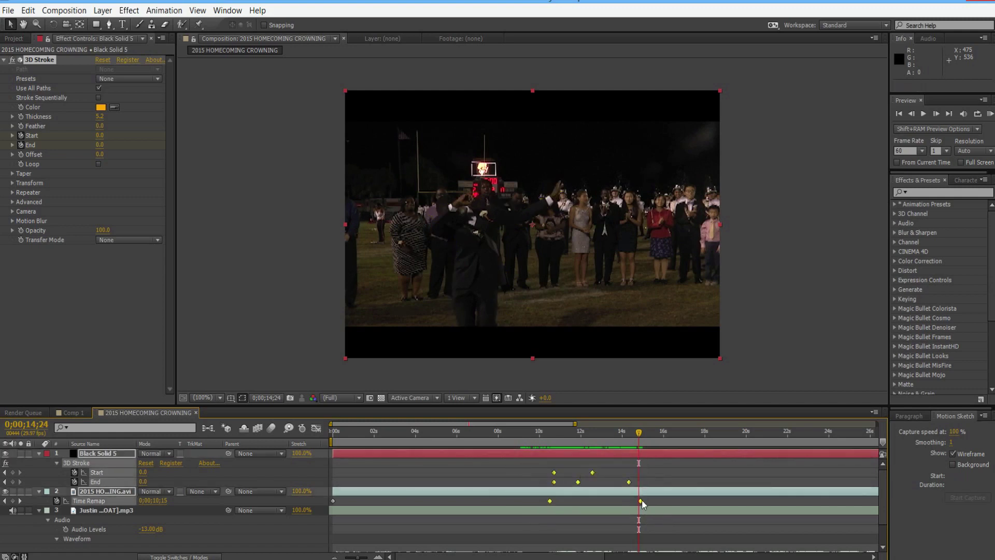
Step: Pull the Start, End and Time Remap keyframes earlier to finish by 11;16, then select the music layer
mouse_move(643, 502)
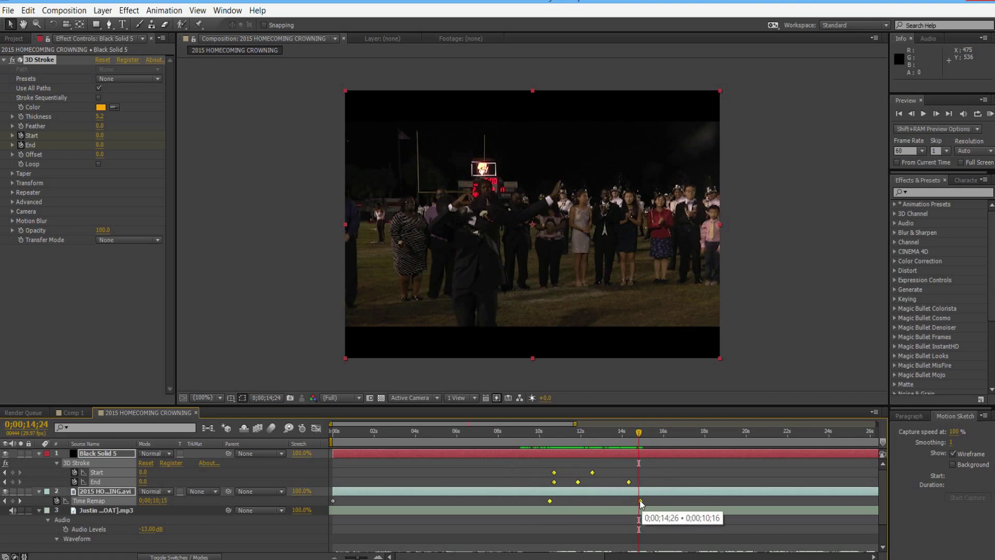
left_click_drag(641, 503, 569, 503)
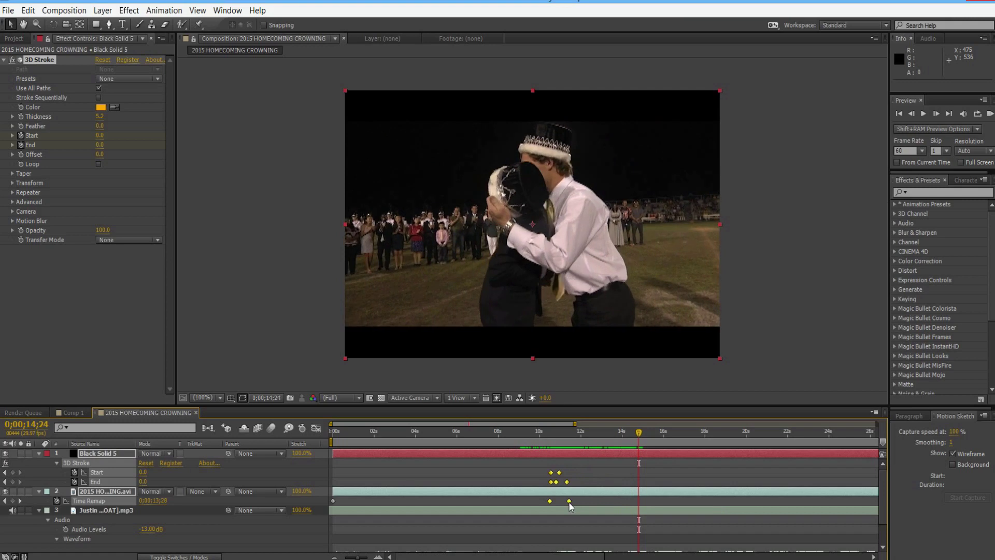
mouse_move(562, 430)
left_mouse_down()
mouse_move(545, 434)
mouse_move(571, 440)
left_mouse_up()
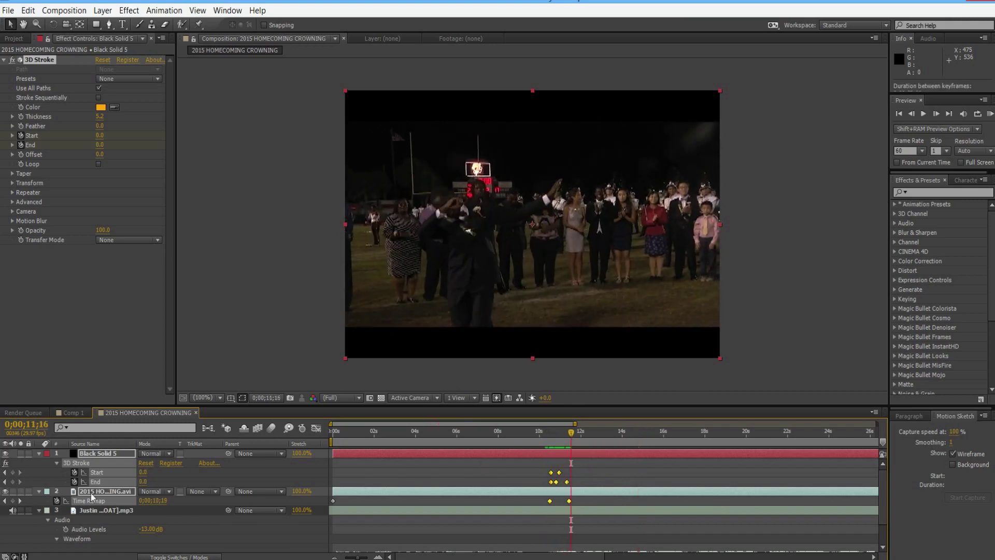
left_click(98, 510)
scroll(535, 529, "down", 1)
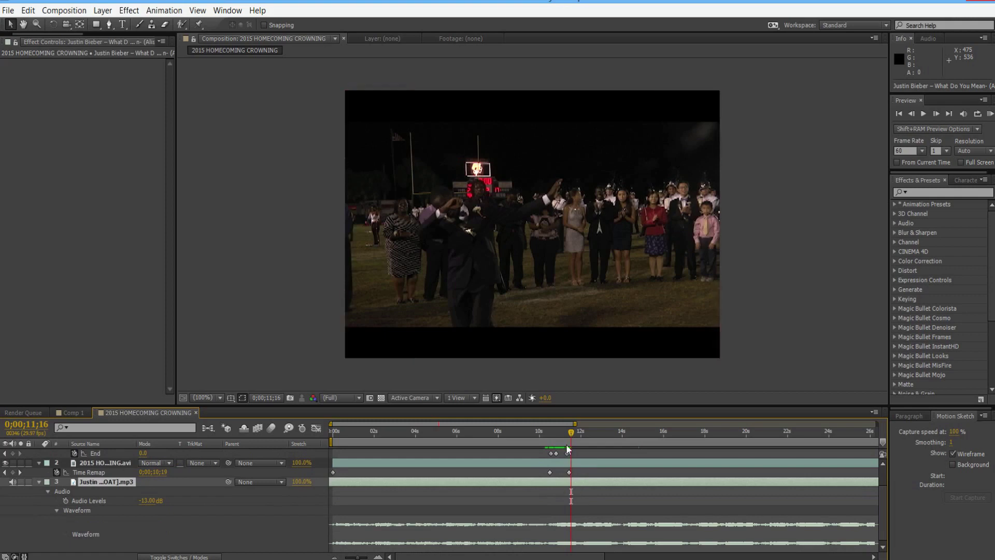
Step: Return to 10;16 and set the music's Audio Levels to 0 dB
left_click_drag(568, 440, 557, 438)
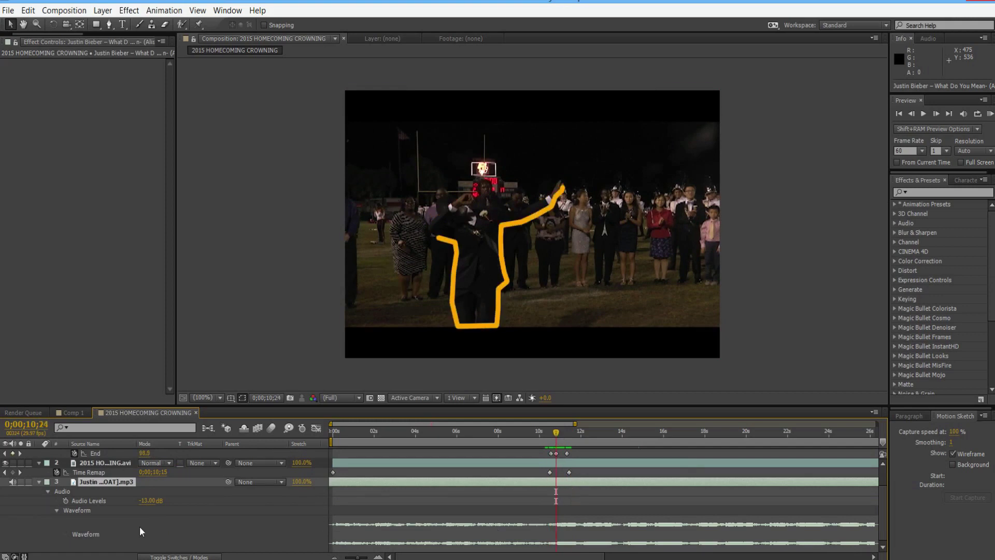
left_click(148, 501)
type("0")
key("Return")
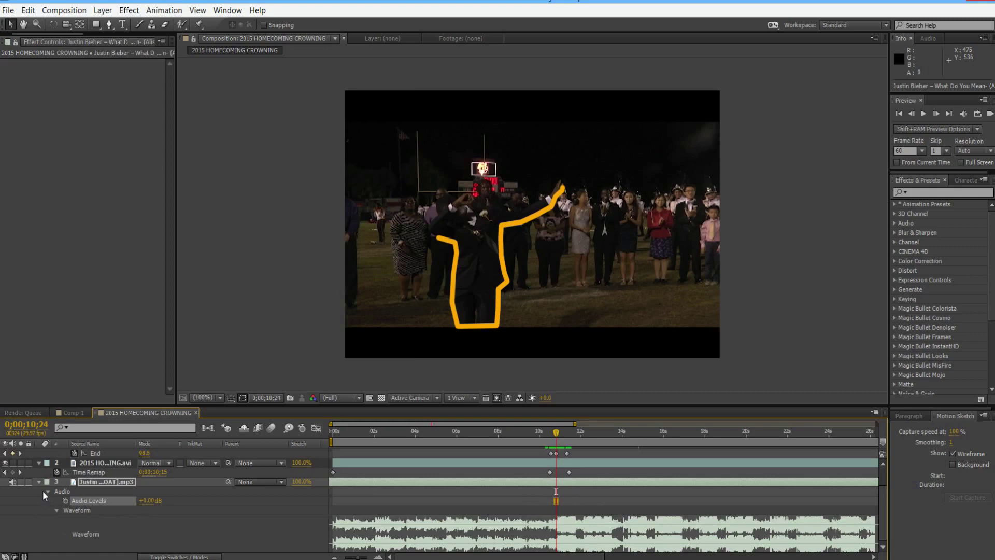
Step: Open the music layer, go back to the composition, and preview frame 10;19
double_click(92, 484)
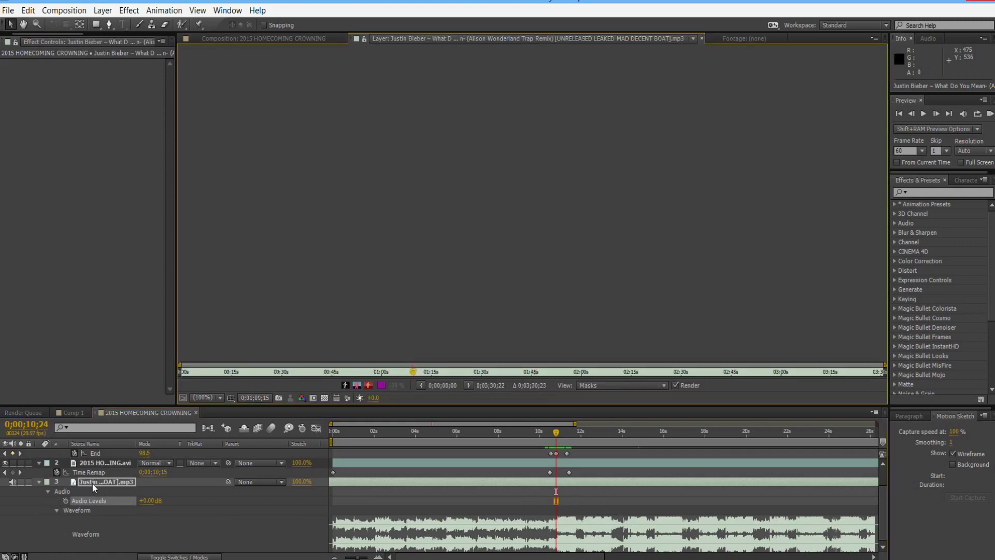
left_click(224, 39)
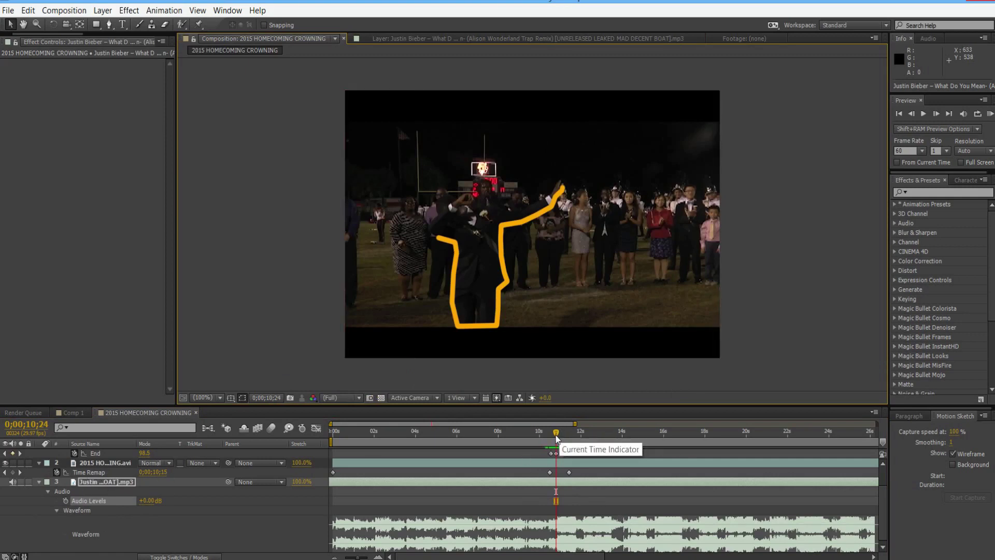
mouse_move(556, 434)
left_mouse_down()
mouse_move(491, 440)
mouse_move(552, 434)
left_mouse_up()
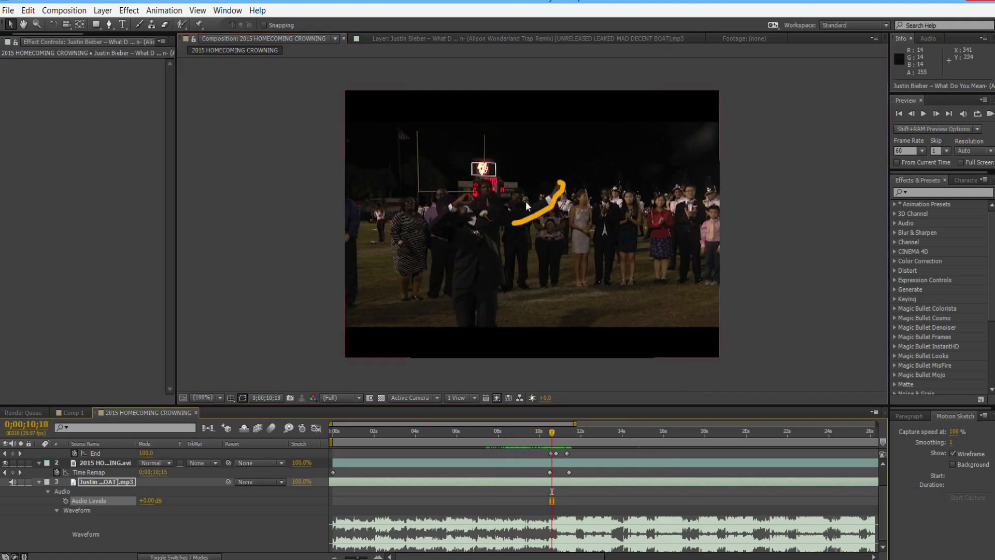
Step: Select the stroke and Time Remap keyframes and shift them about 0.8 s later
scroll(539, 463, "up", 2)
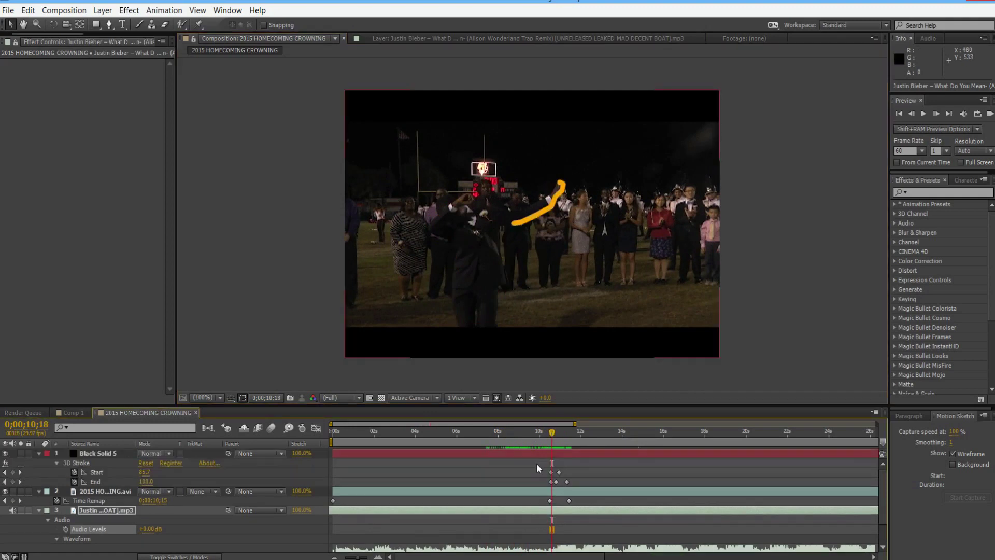
left_click_drag(531, 463, 589, 512)
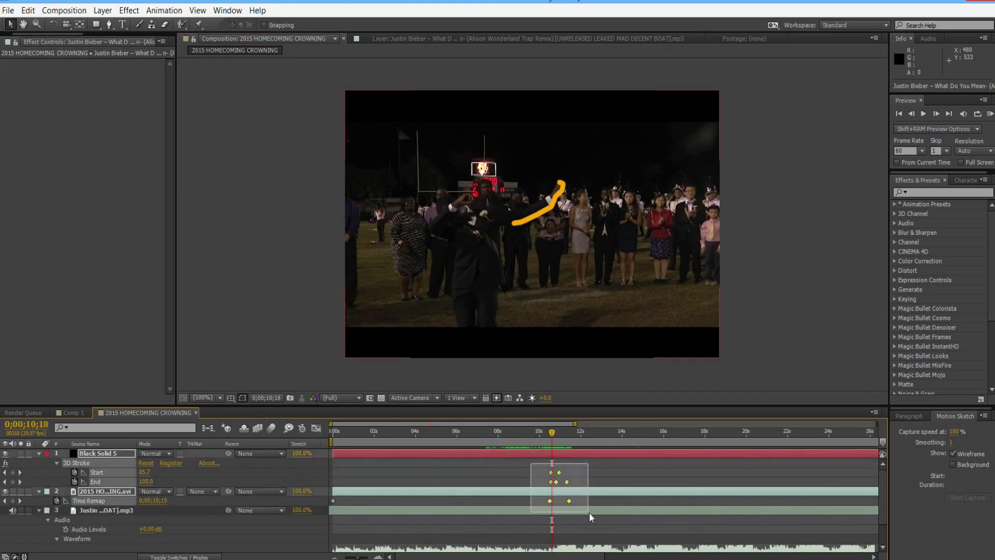
left_click(563, 502)
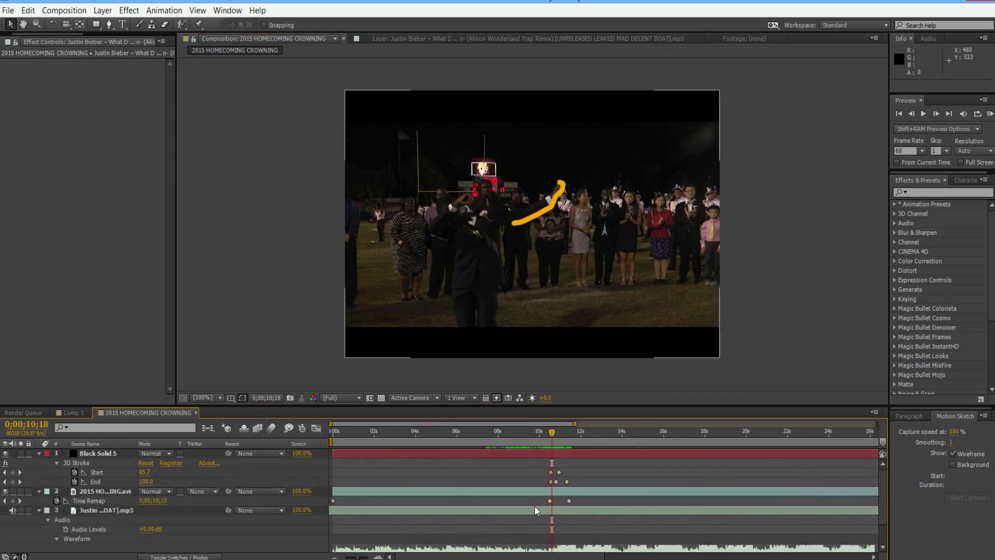
scroll(552, 534, "down", 1)
scroll(539, 463, "up", 1)
left_click_drag(534, 465, 569, 506)
key("ctrl+z")
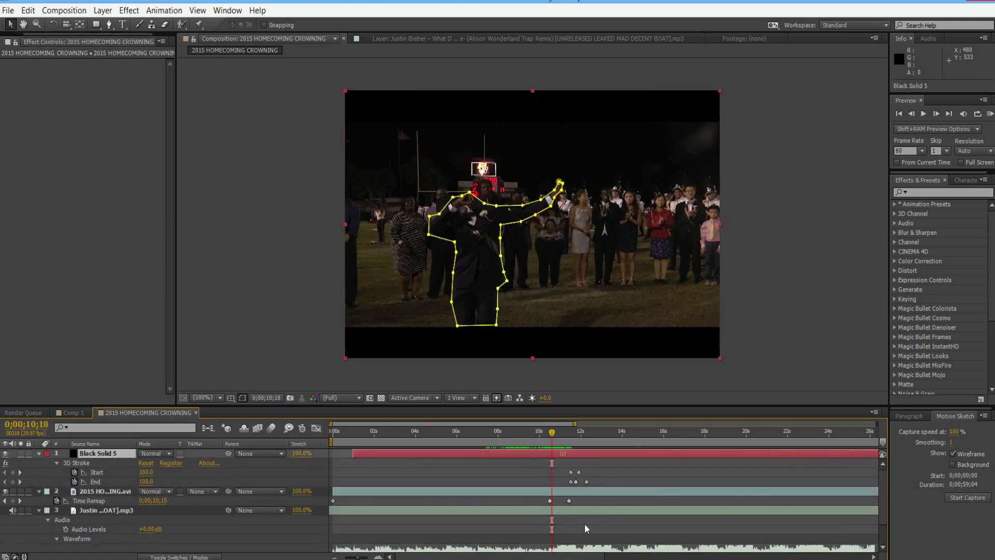
key("ctrl+shift+z")
mouse_move(531, 464)
left_mouse_down()
mouse_move(570, 505)
mouse_move(584, 488)
mouse_move(532, 489)
mouse_move(559, 490)
left_mouse_up()
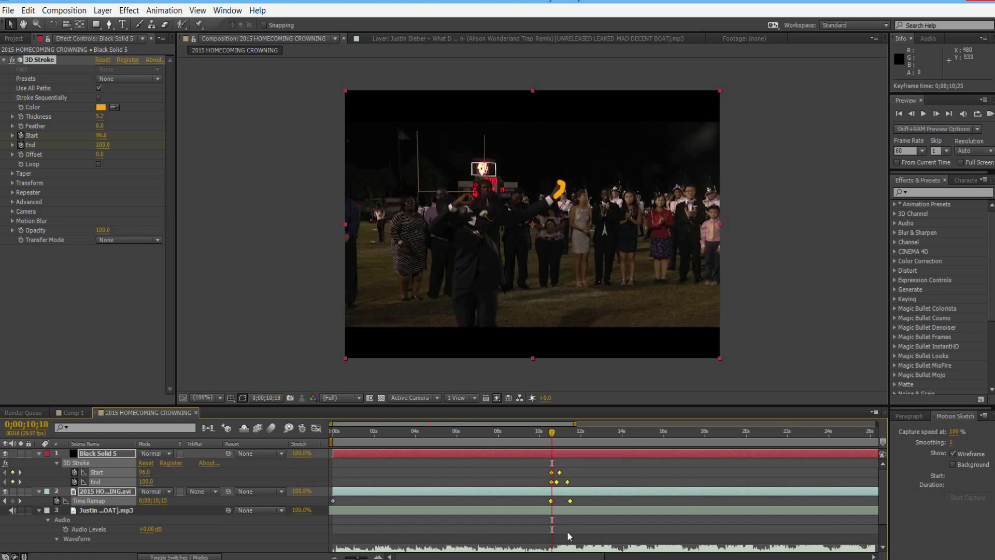
Step: Scrub between 10;01 and 11;10 to check the outline timing against the beat
mouse_move(572, 432)
left_mouse_down()
mouse_move(540, 440)
mouse_move(552, 440)
left_mouse_up()
scroll(569, 529, "down", 2)
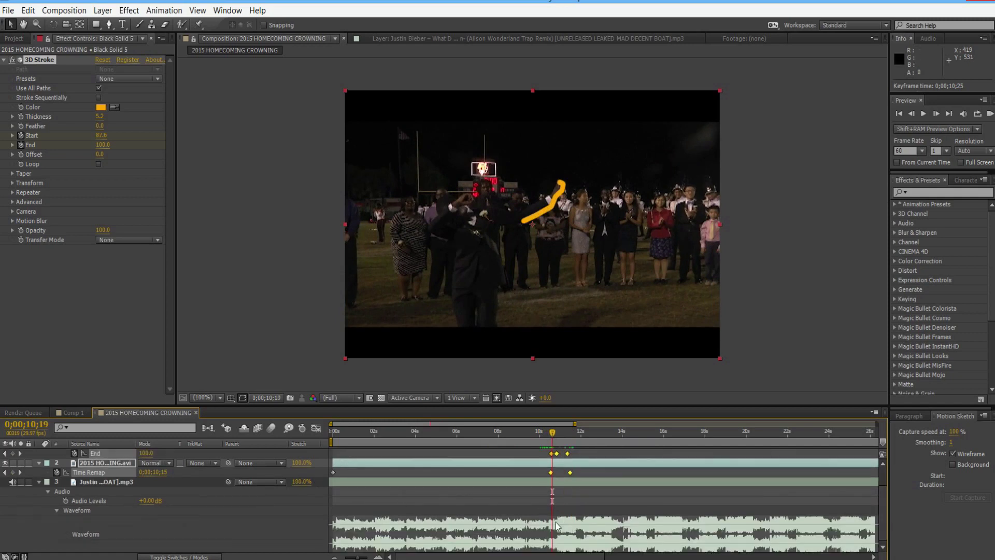
left_click_drag(556, 432, 583, 431)
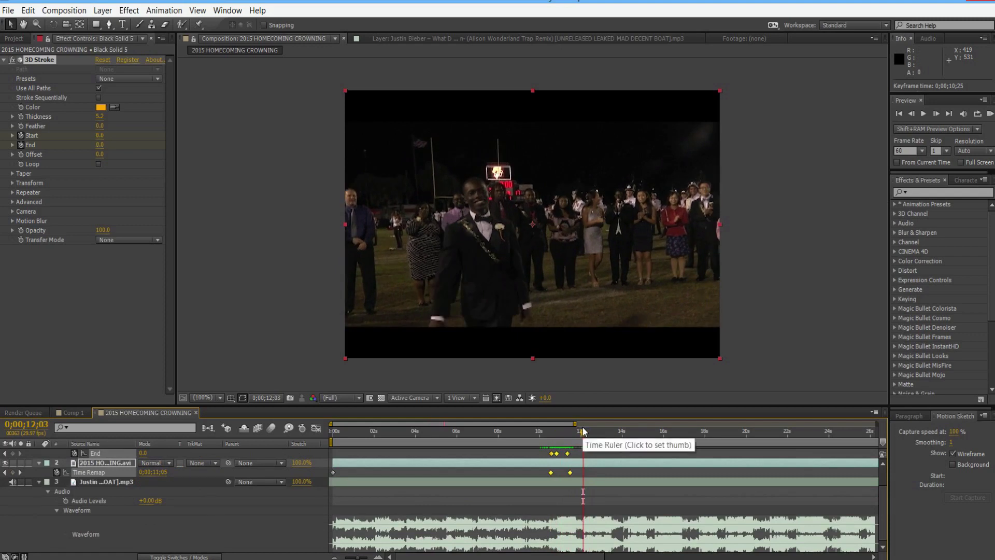
mouse_move(582, 432)
left_mouse_down()
mouse_move(541, 438)
mouse_move(570, 442)
mouse_move(540, 437)
left_mouse_up()
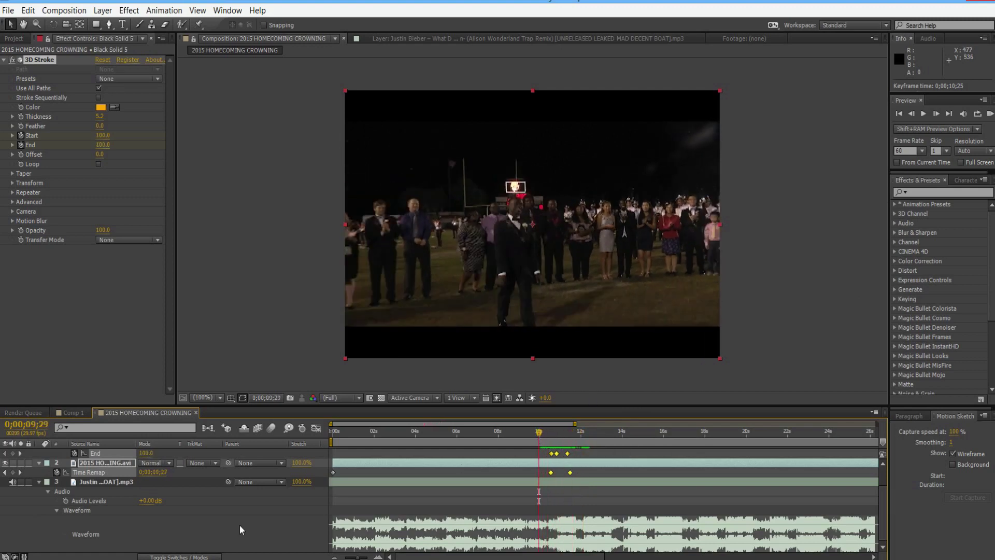
Step: Lower the music's Audio Levels to -13 dB and preview the composition
left_click(155, 501)
type("-13")
key("Return")
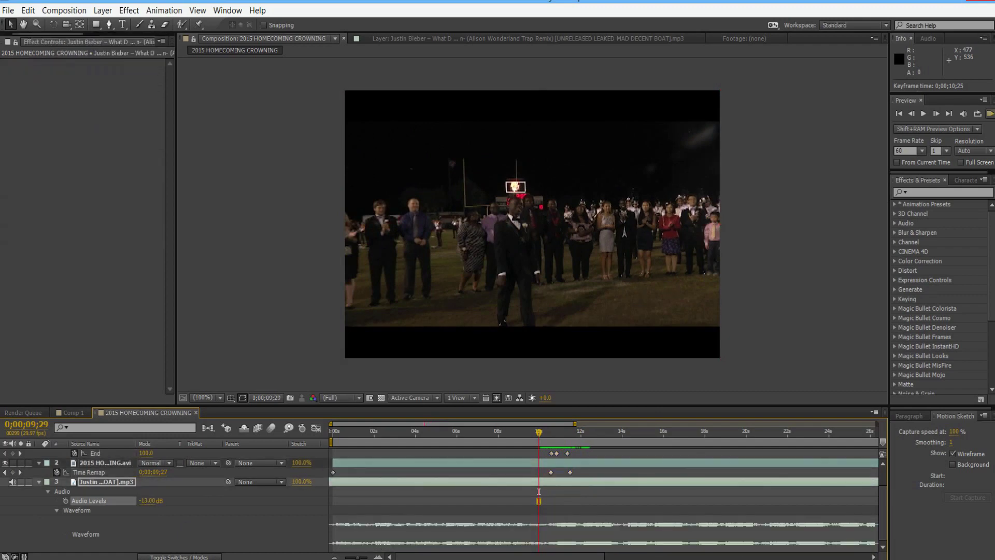
left_click(991, 116)
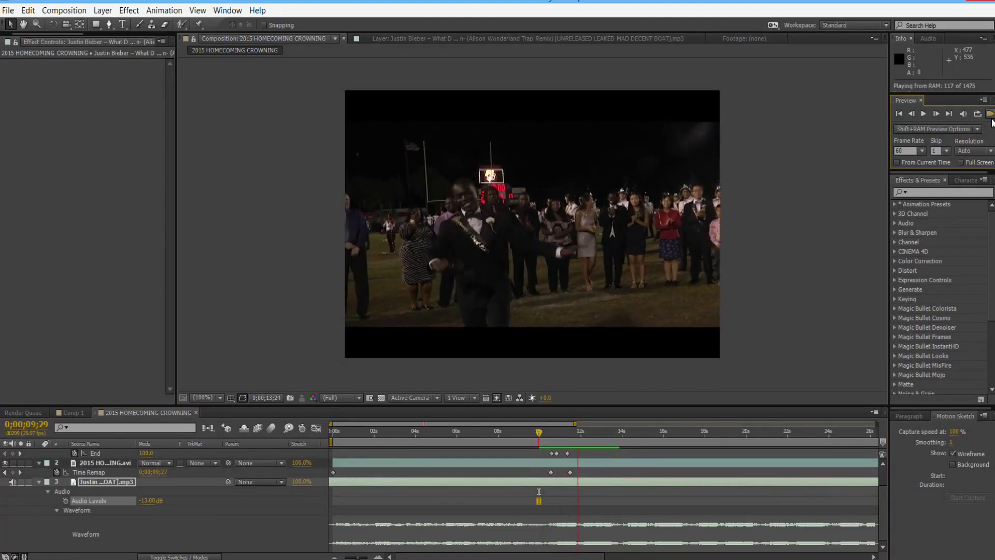
key("space")
Step: Nudge the keyframes, return to 0;00;09;29, and preview the stroke animation with the music
scroll(543, 452, "up", 2)
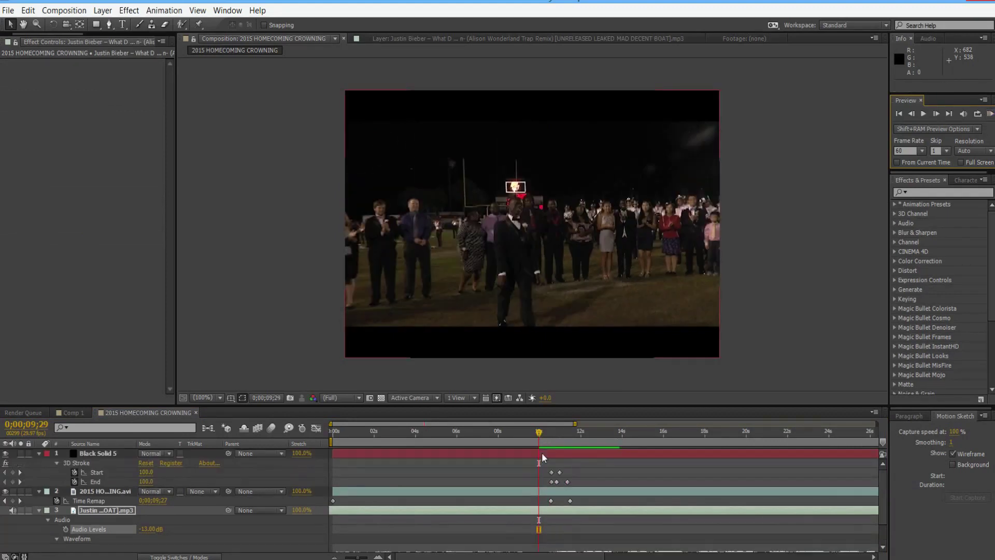
left_click_drag(544, 465, 586, 508)
scroll(570, 467, "down", 2)
left_click_drag(552, 432, 561, 454)
left_click(539, 432)
left_click(990, 114)
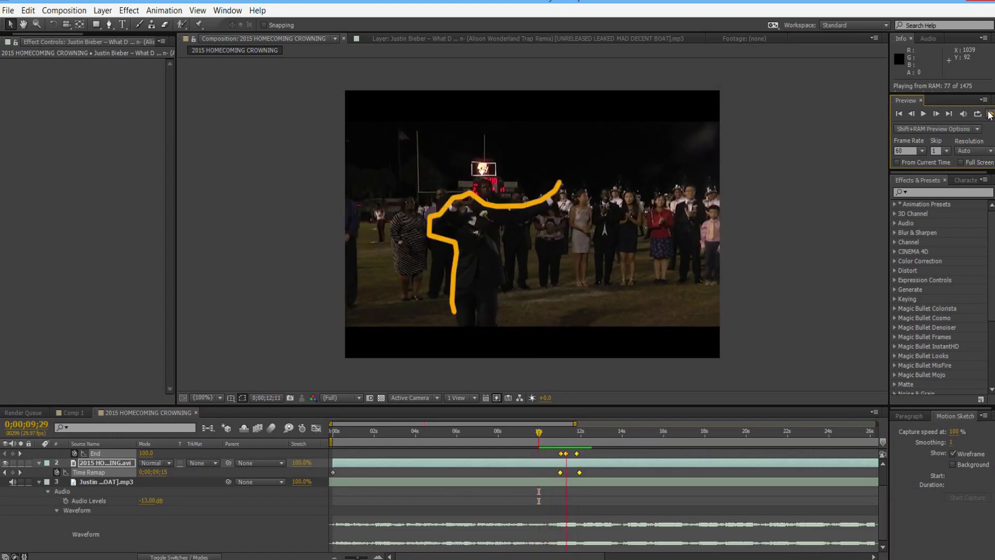
left_click(911, 173)
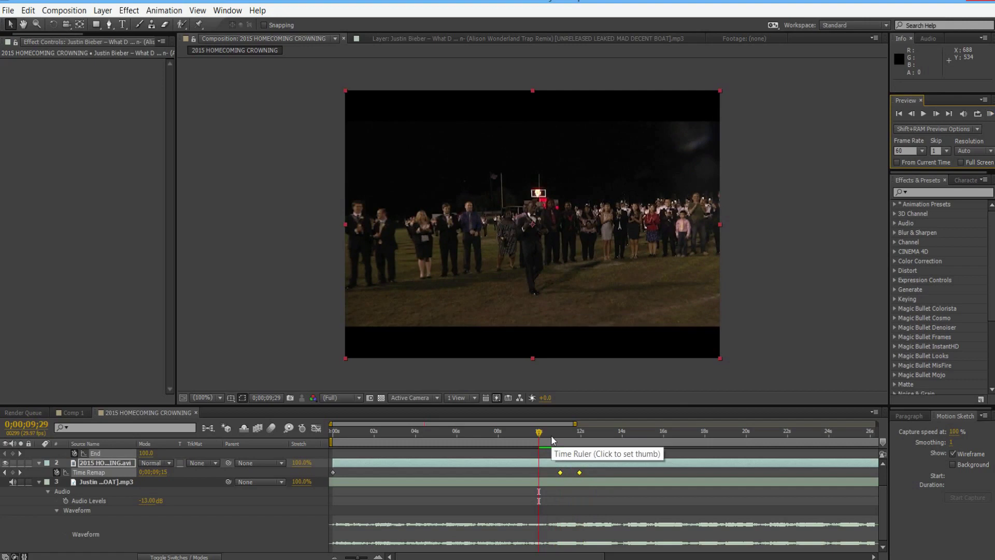
Step: Inspect the stroke up close around 12 seconds, then switch to Comp 1
key("period")
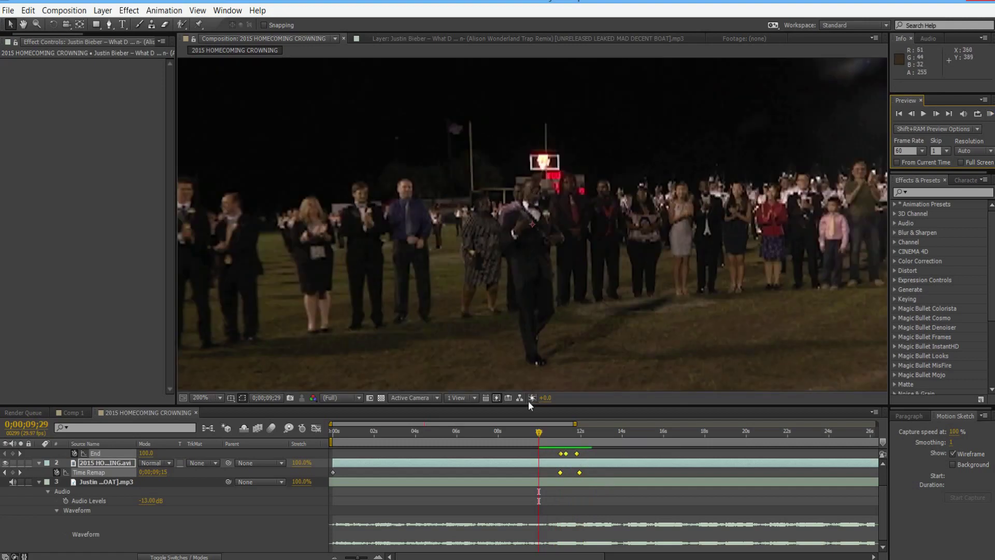
key("comma")
left_click_drag(539, 432, 590, 435)
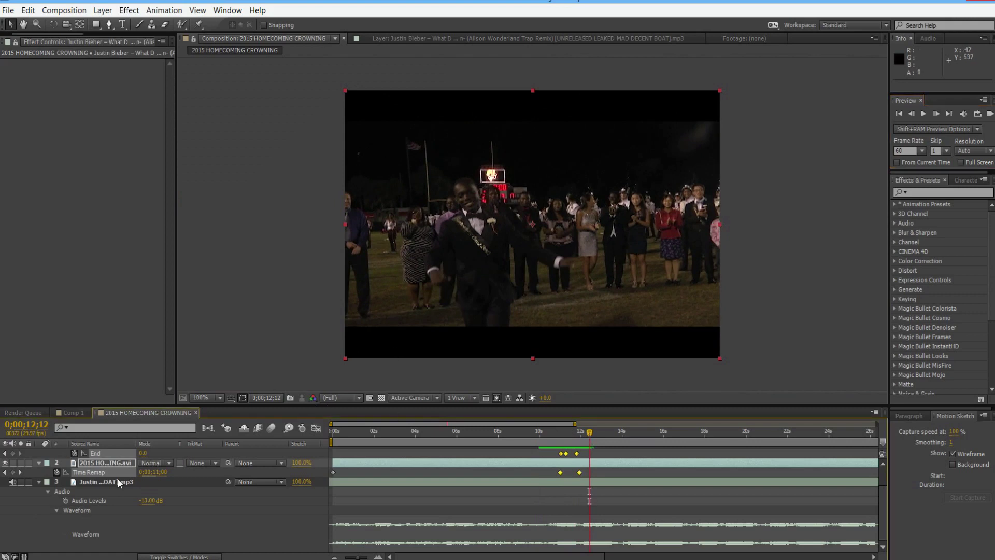
left_click(114, 463, "shift")
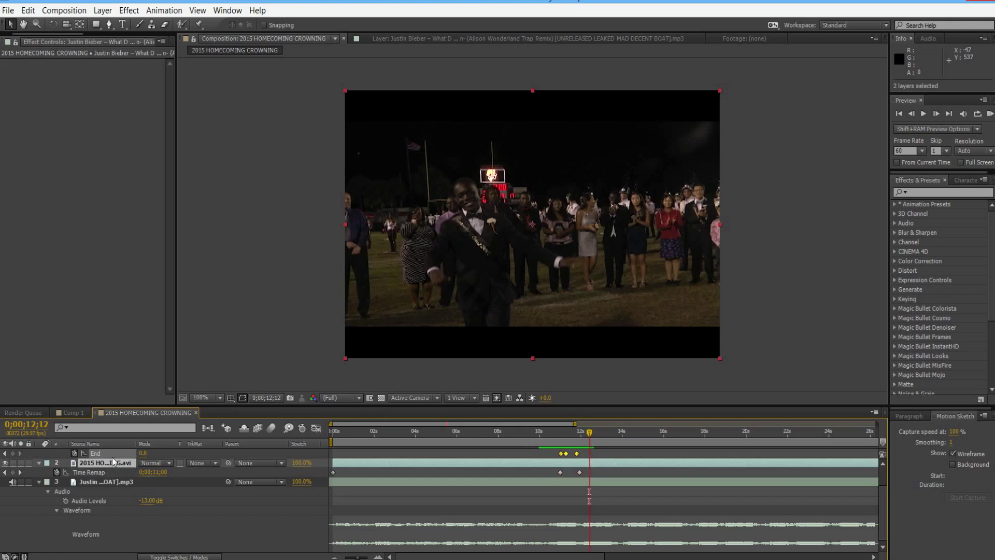
scroll(112, 457, "up", 2)
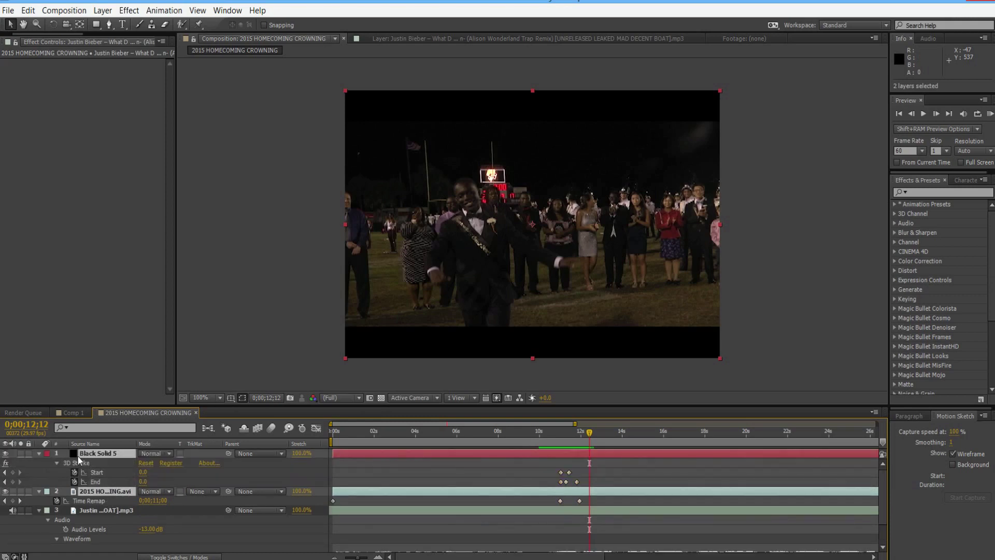
left_click_drag(584, 433, 565, 431)
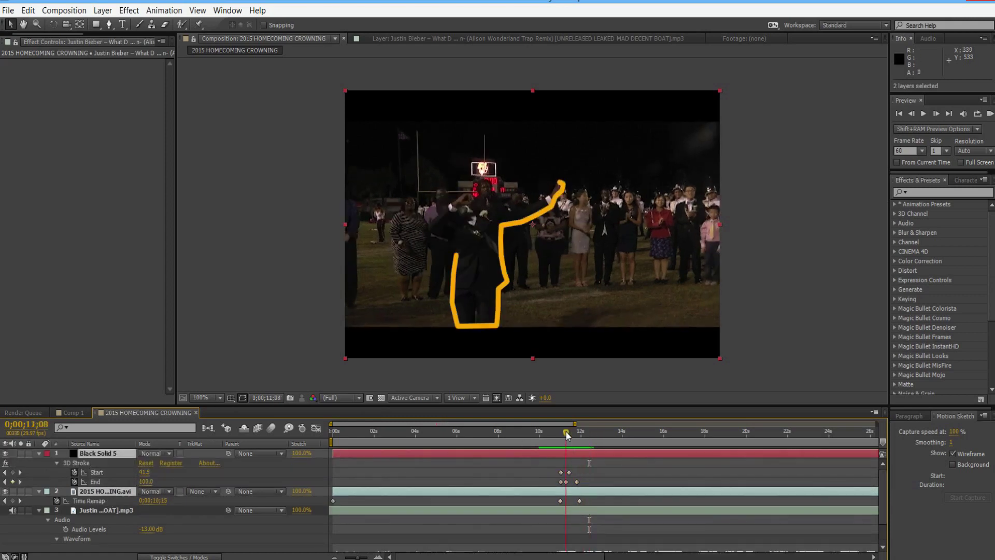
left_click(63, 413)
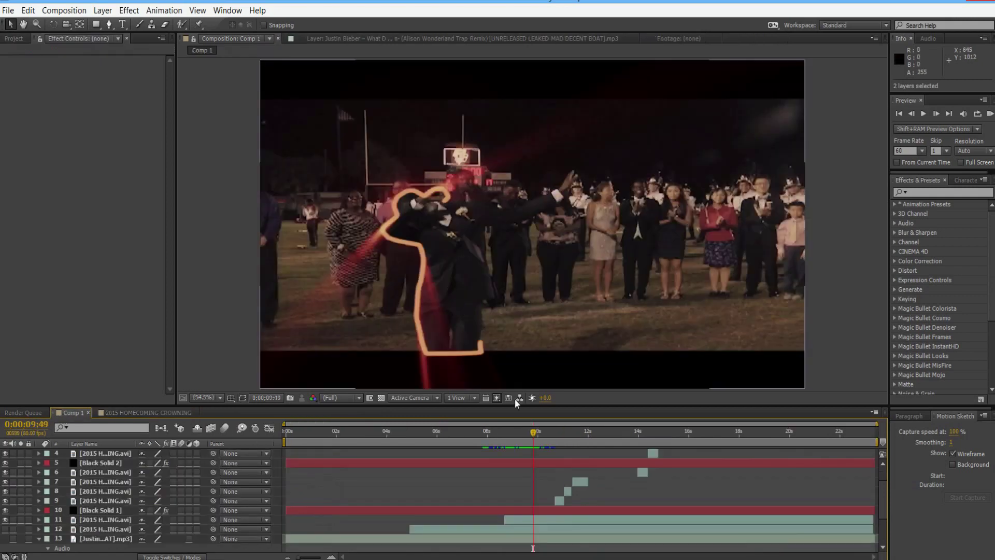
Step: Scrub Comp 1 to watch its glowing stroke, then return to 2015 HOMECOMING CROWNING
left_click_drag(533, 432, 527, 435)
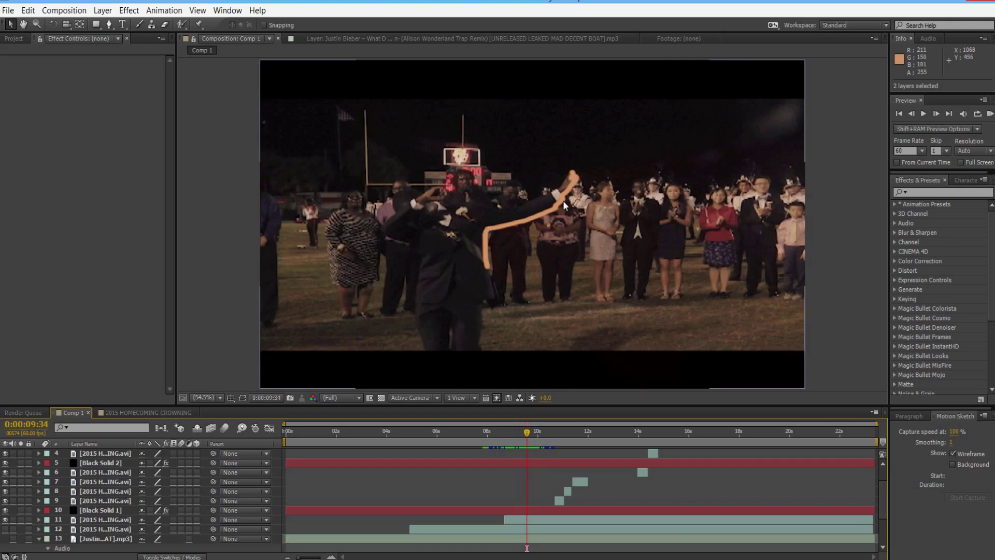
left_click_drag(527, 434, 536, 437)
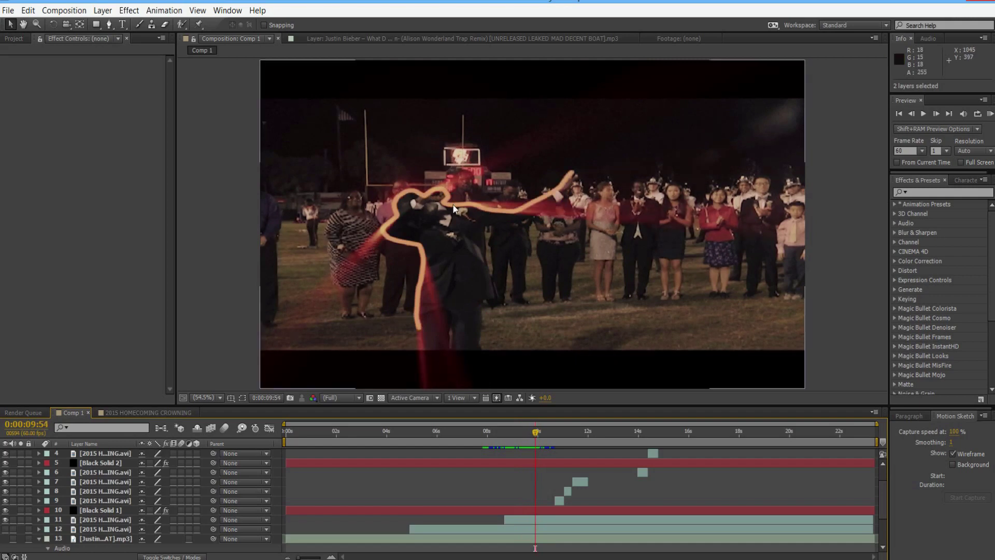
left_click(139, 415)
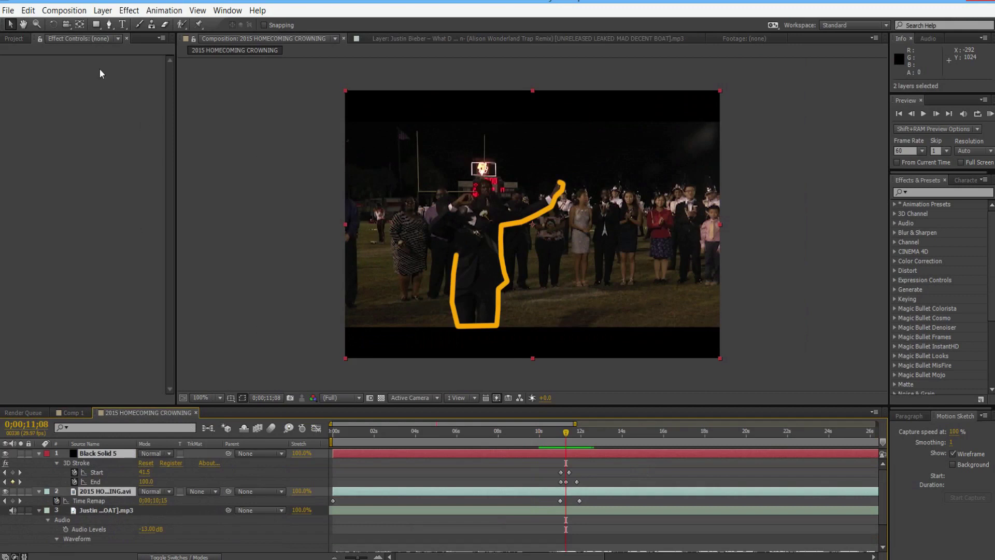
Step: Apply Trapcode Shine to Black Solid 5 alone
left_click(104, 511)
left_click(109, 454)
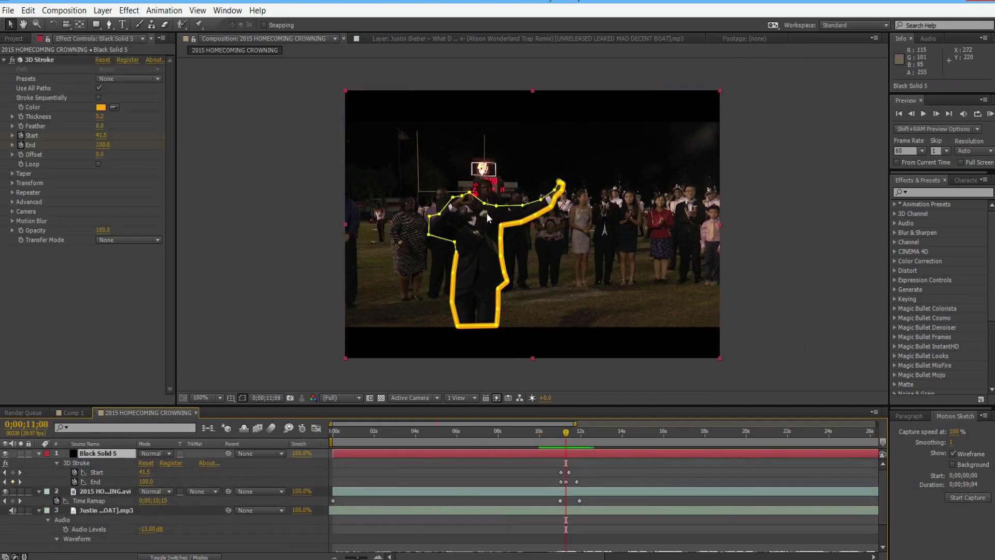
left_click(129, 12)
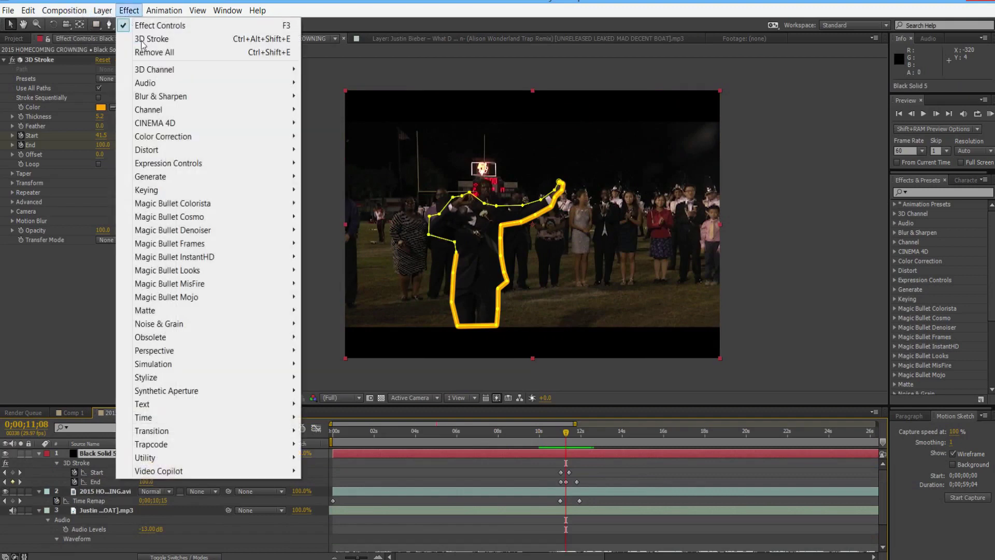
mouse_move(265, 448)
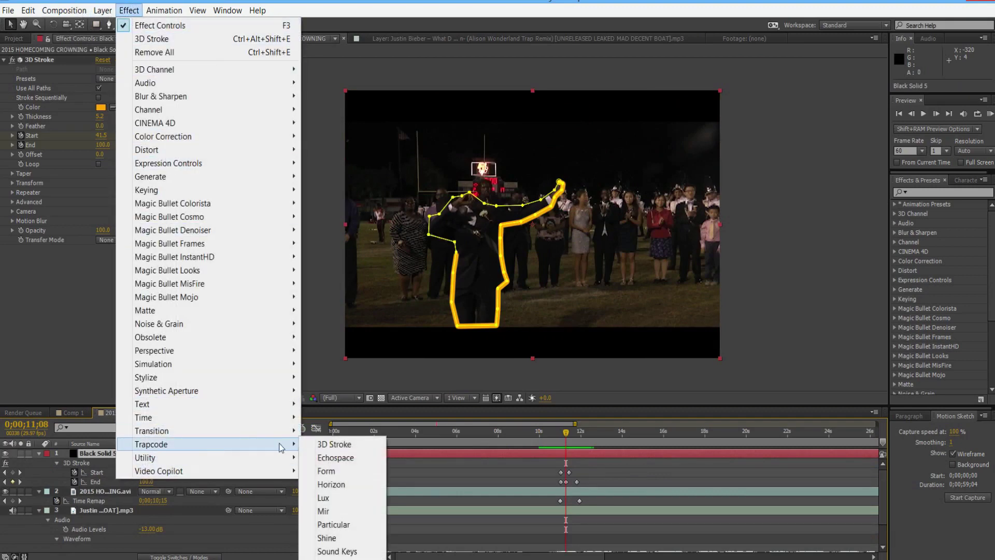
left_click(334, 538)
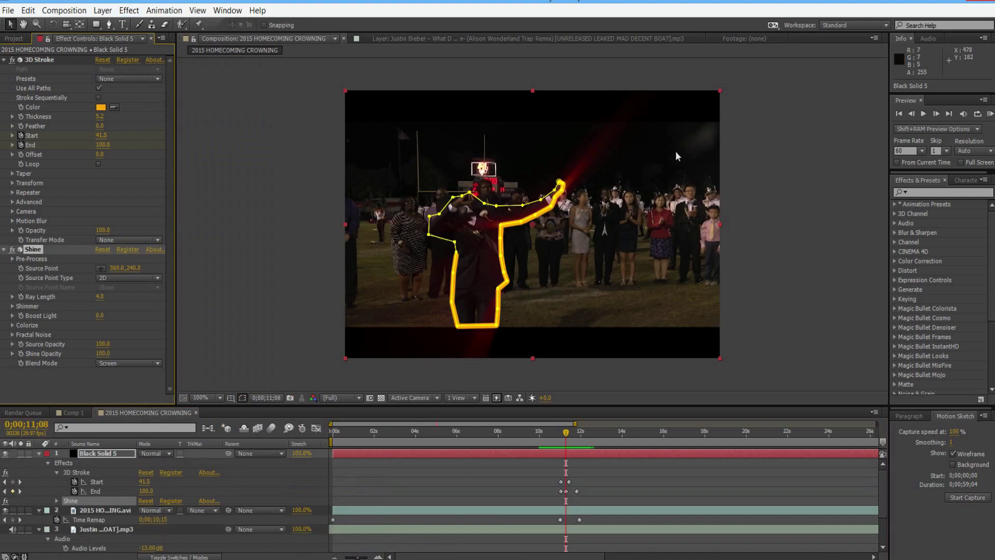
Step: Set Shine's source point near frame centre, raise Boost Light to 2.7, and preview around 11 seconds
left_click(100, 268)
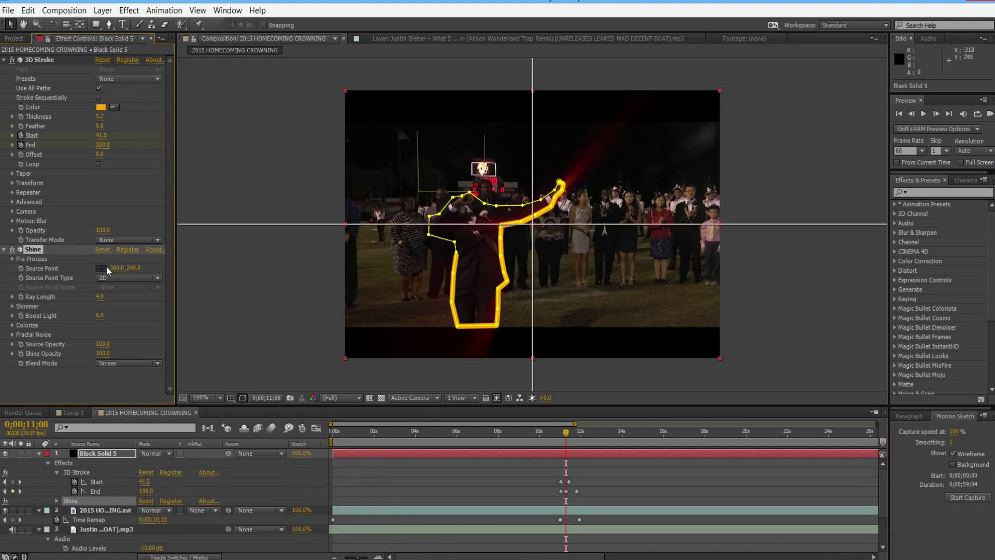
left_click(476, 230)
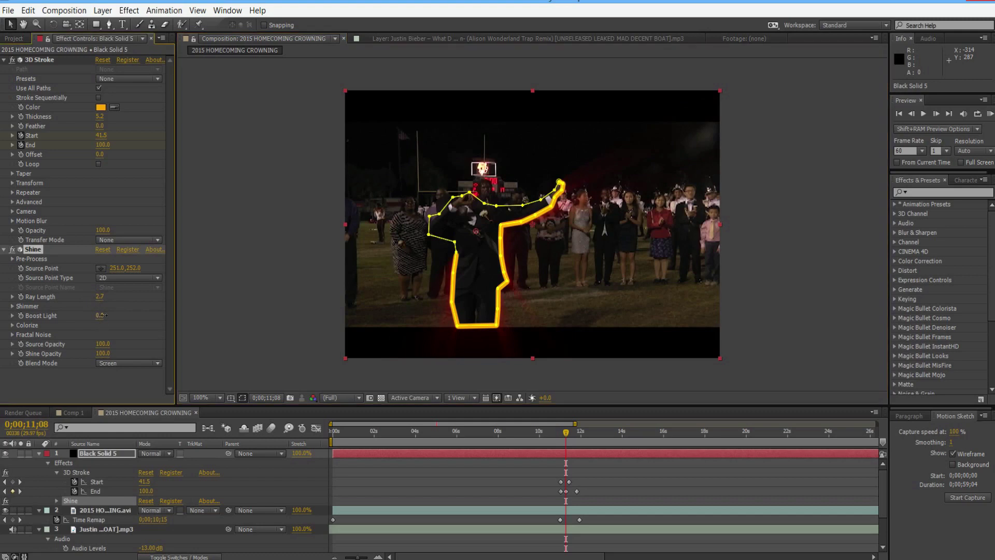
left_click_drag(117, 315, 113, 314)
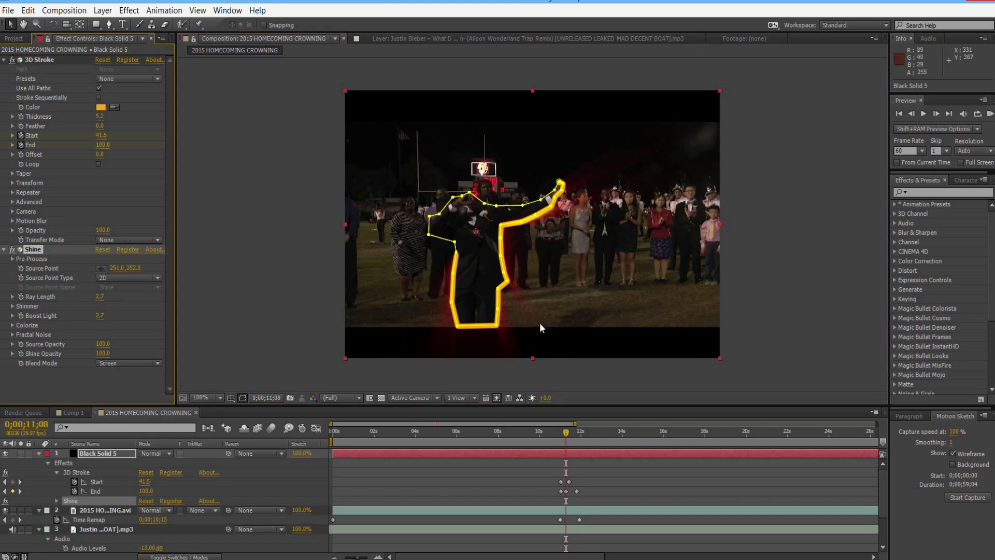
mouse_move(566, 438)
left_mouse_down()
mouse_move(556, 437)
mouse_move(573, 438)
left_mouse_up()
key("space")
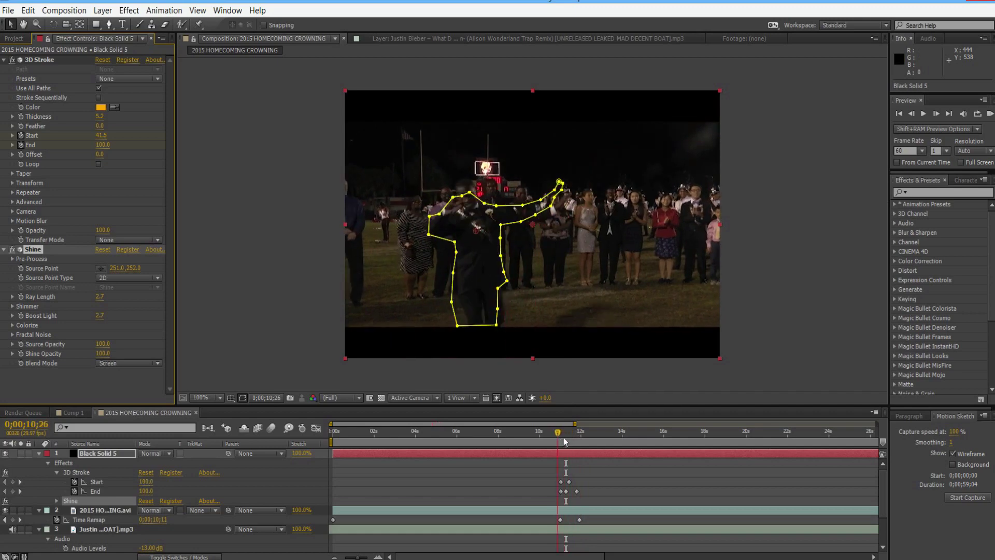
left_click(990, 115)
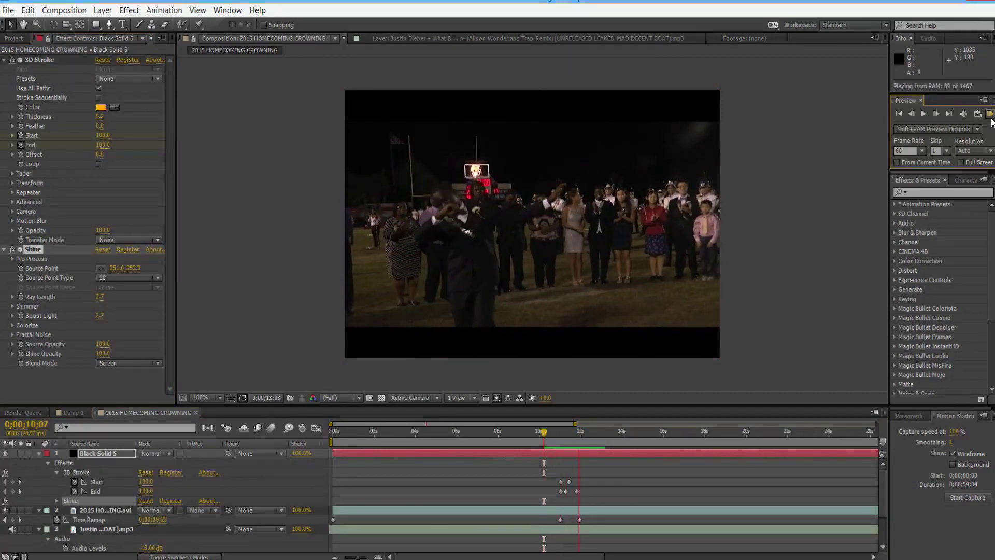
left_click(991, 120)
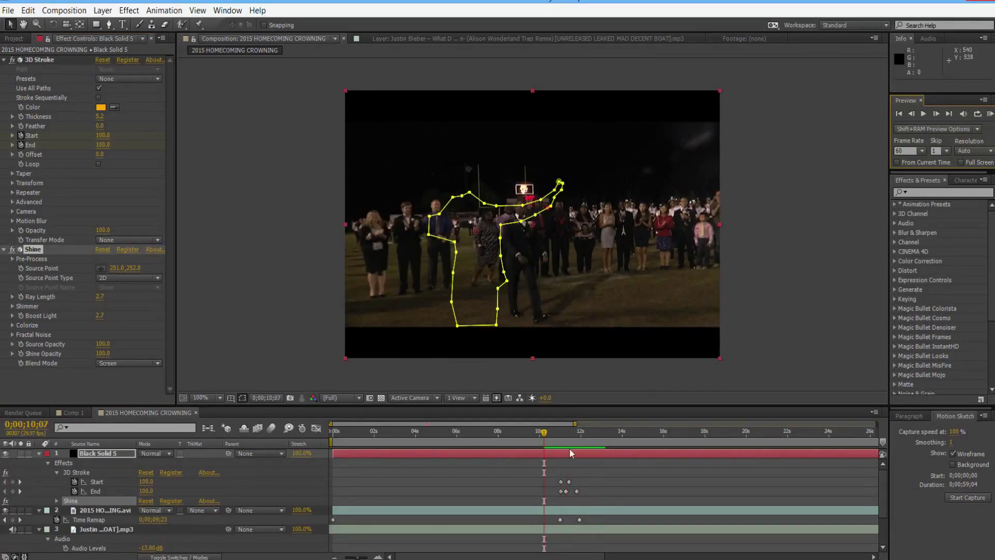